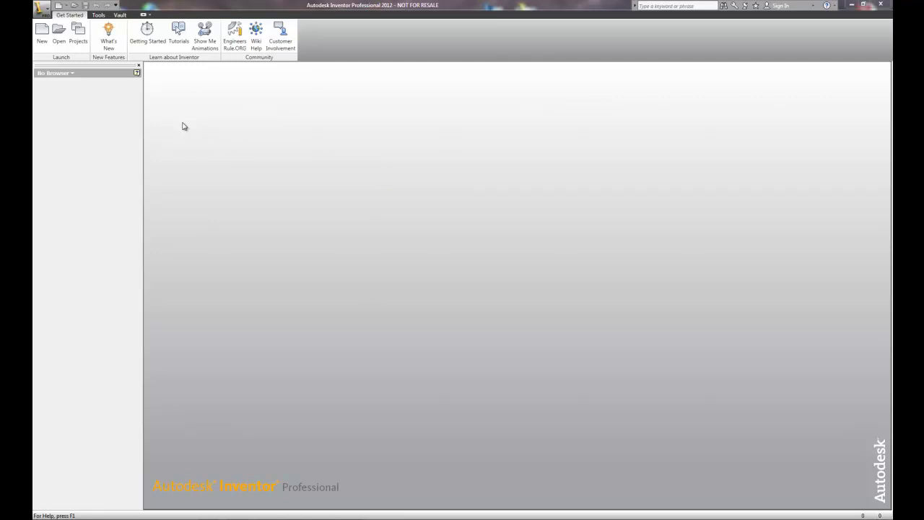
# - Create a new assembly from the English Standard (in).iam template
pyautogui.click(42, 32)
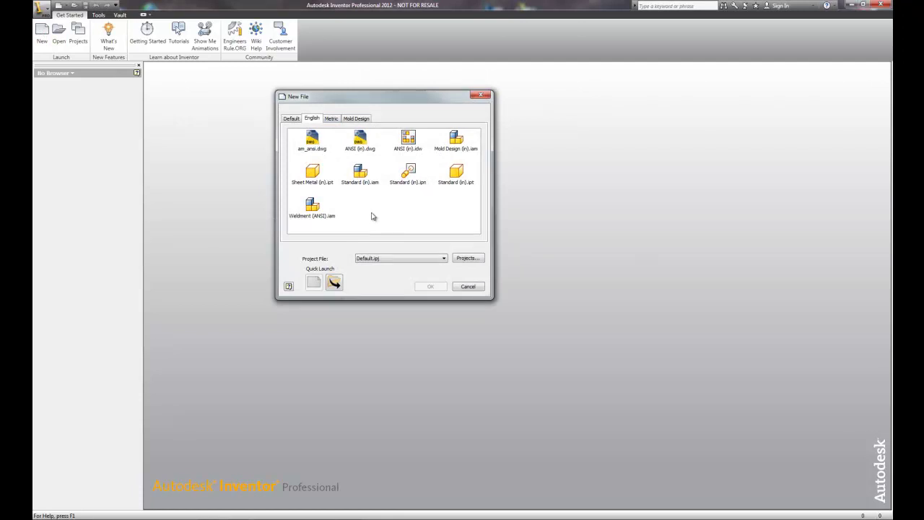
pyautogui.click(360, 177)
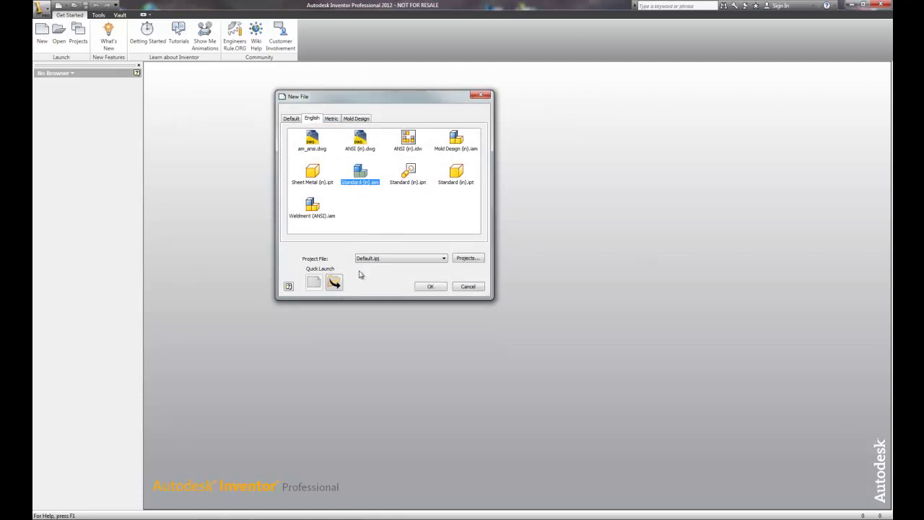
pyautogui.click(438, 286)
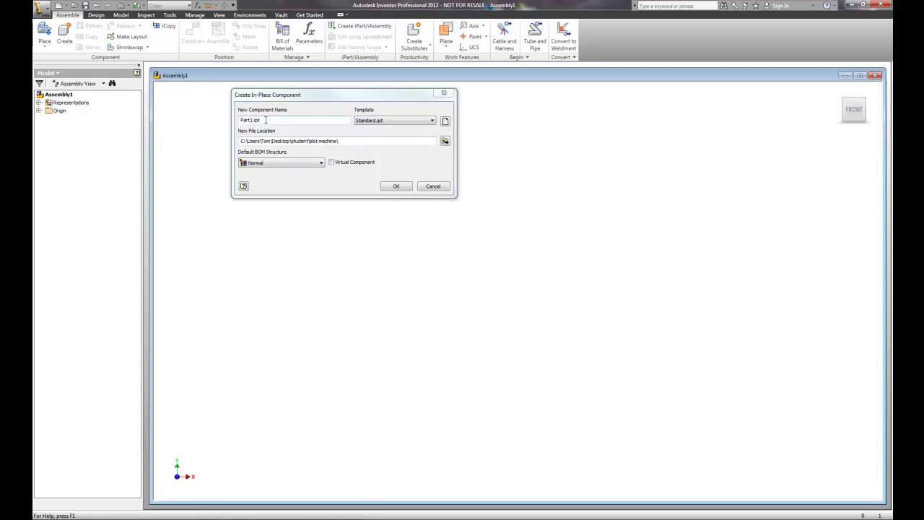
# - Create an in-place component named "Handle connector" using the Standard.ipt template
pyautogui.moveTo(268, 121); pyautogui.dragTo(239, 120)
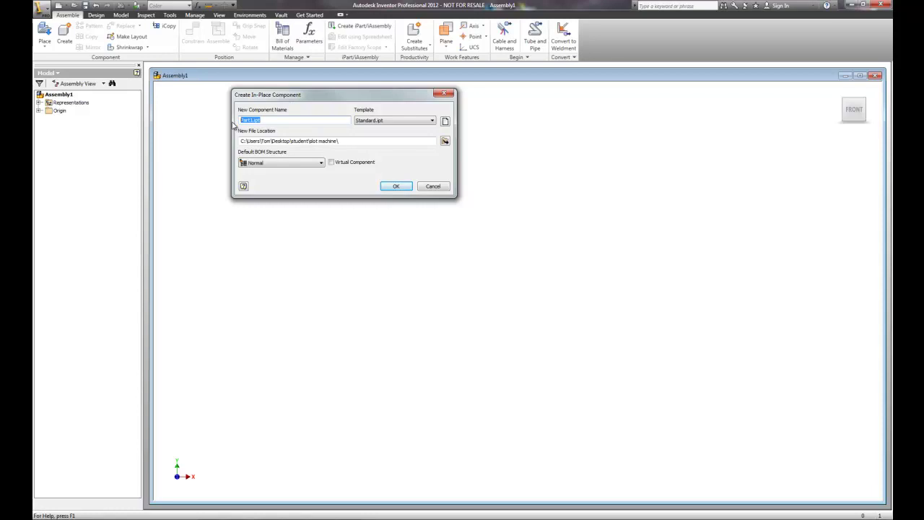
pyautogui.write('Handle connector')
pyautogui.click(369, 123)
pyautogui.click(398, 187)
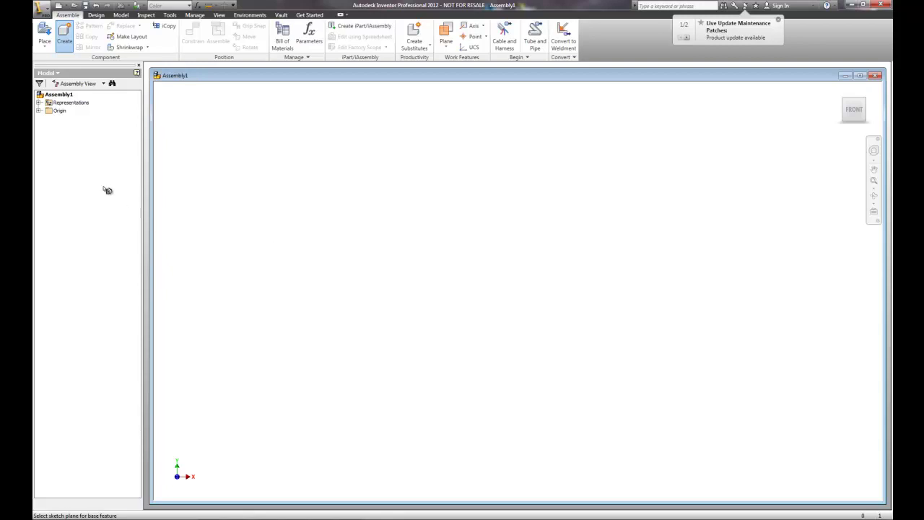
# - Place the new component's base sketch on the assembly's YZ origin plane
pyautogui.click(39, 110)
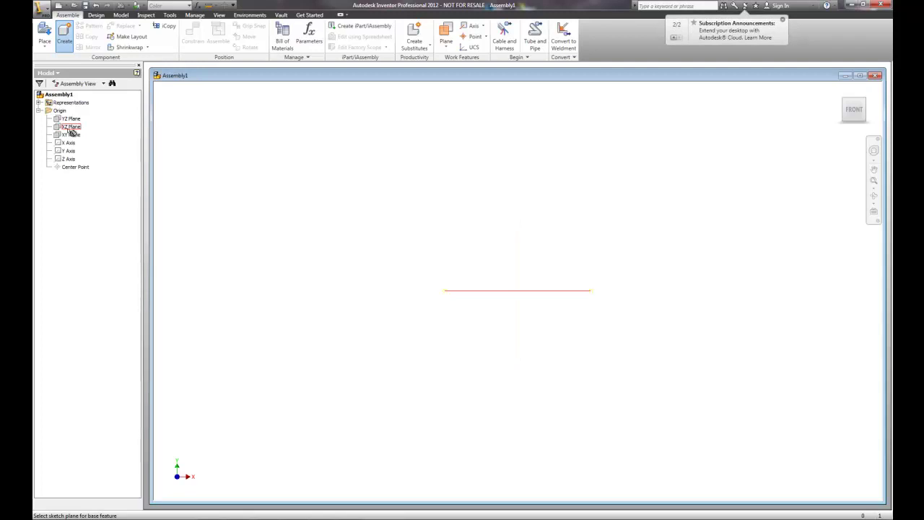
pyautogui.press('Escape')
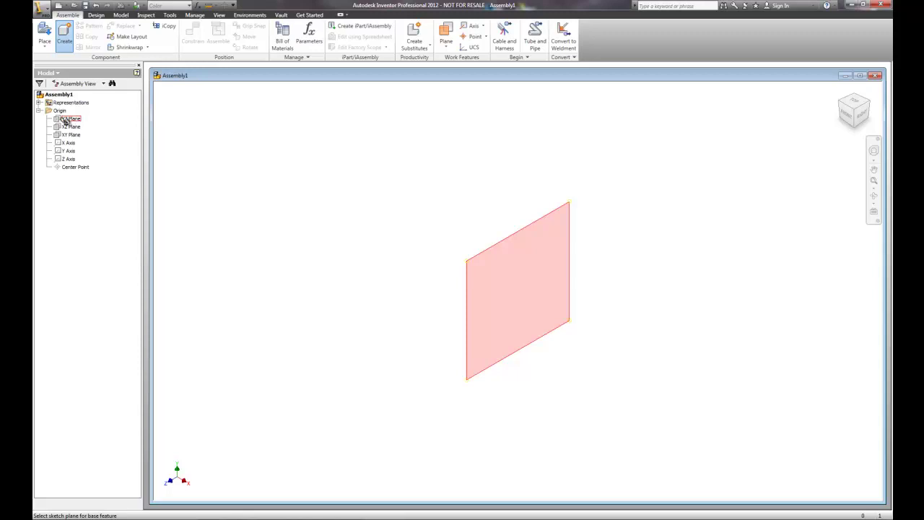
pyautogui.click(63, 120)
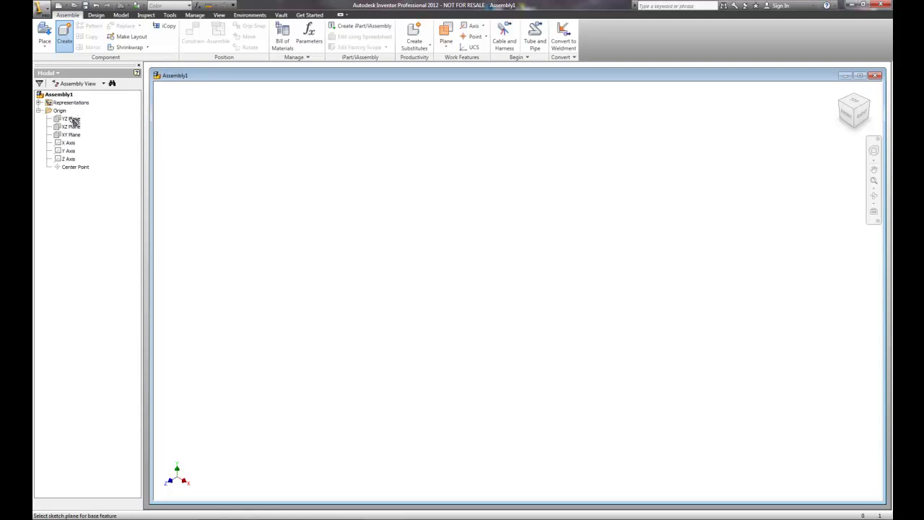
pyautogui.click(71, 121)
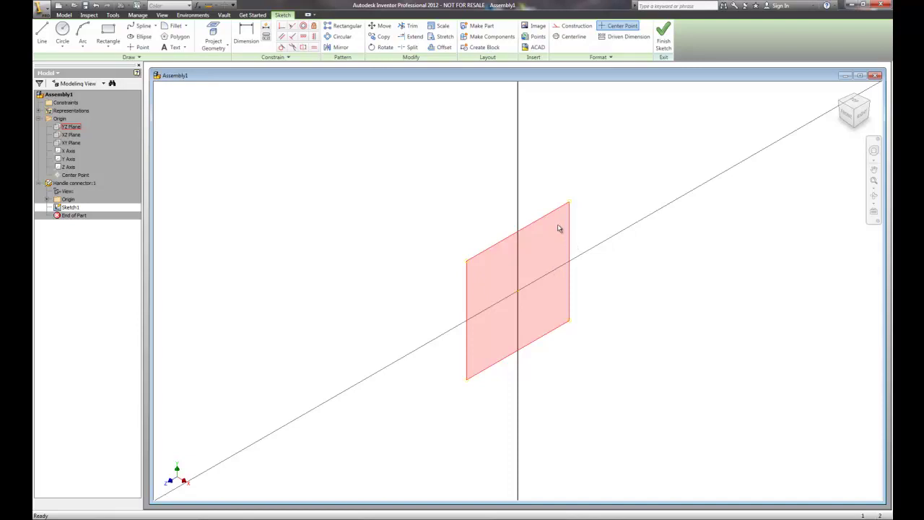
pyautogui.click(825, 128)
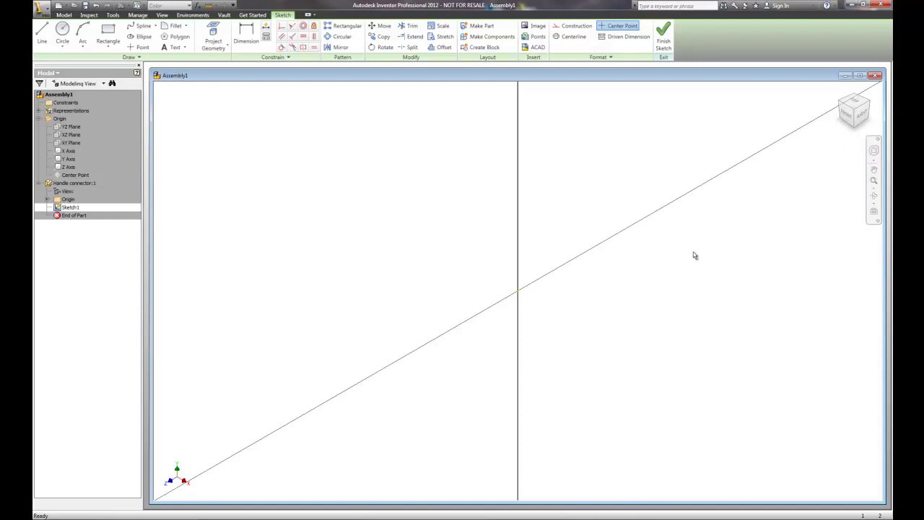
pyautogui.click(863, 116)
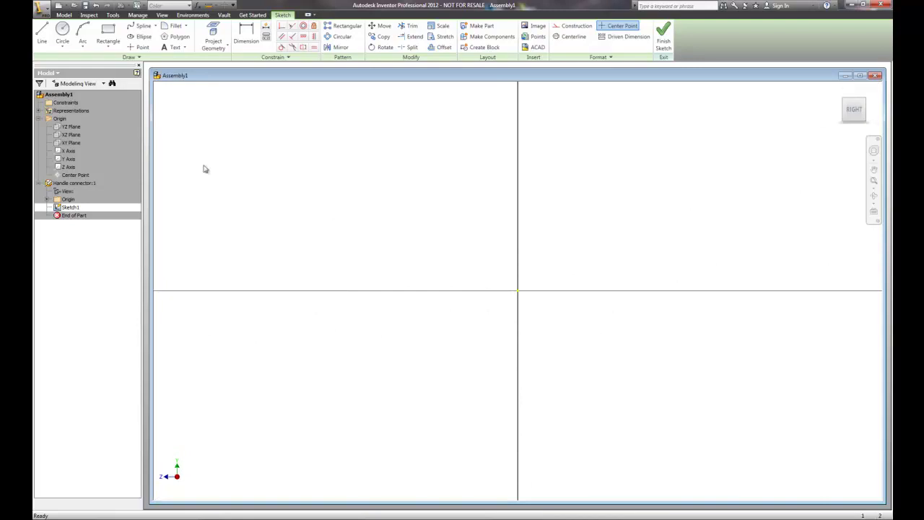
# - Sketch a vertical line upward from the origin and convert it to a centerline
pyautogui.click(41, 33)
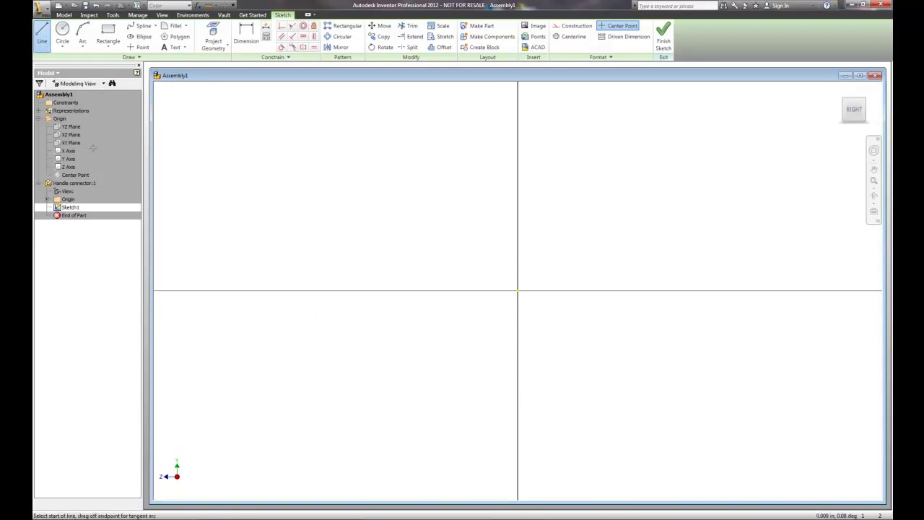
pyautogui.click(518, 291)
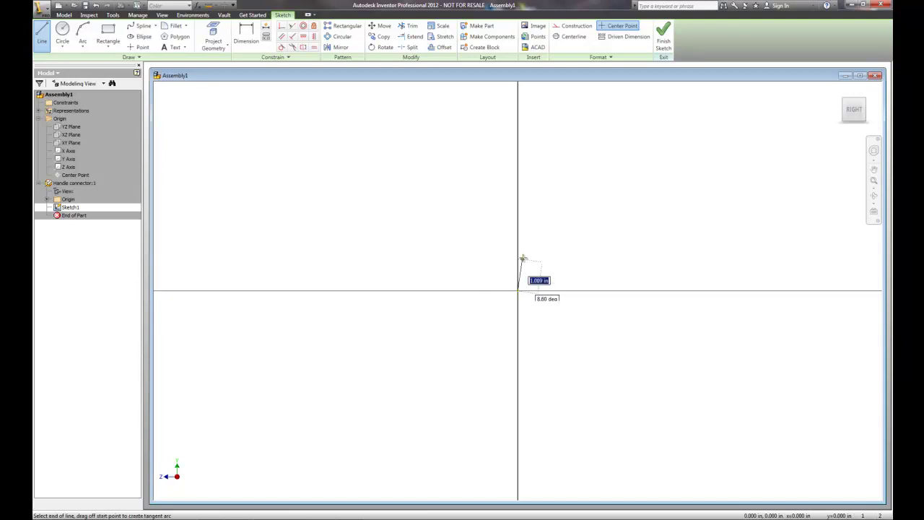
pyautogui.click(518, 135)
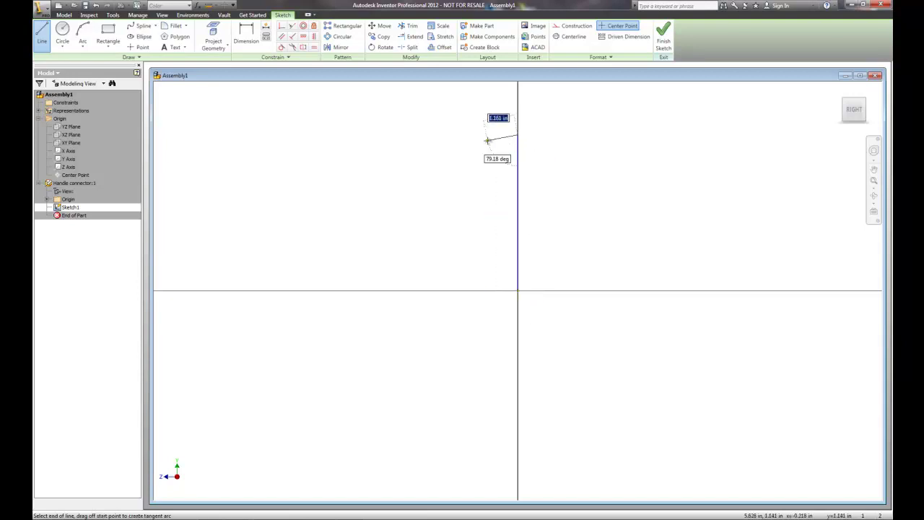
pyautogui.rightClick(487, 140)
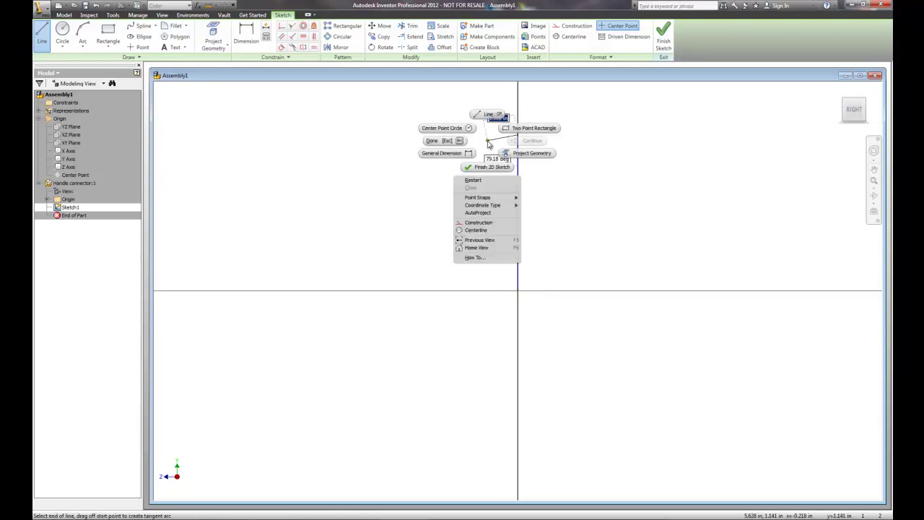
pyautogui.click(440, 143)
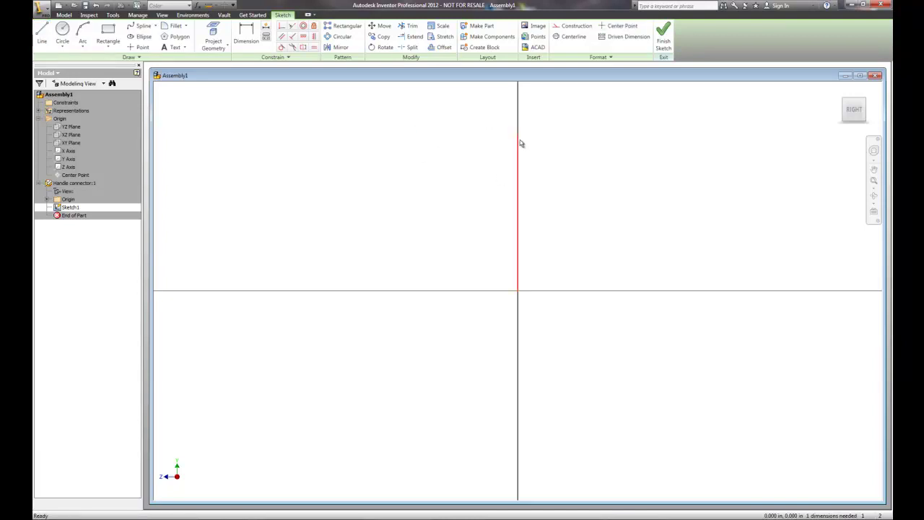
pyautogui.click(519, 215)
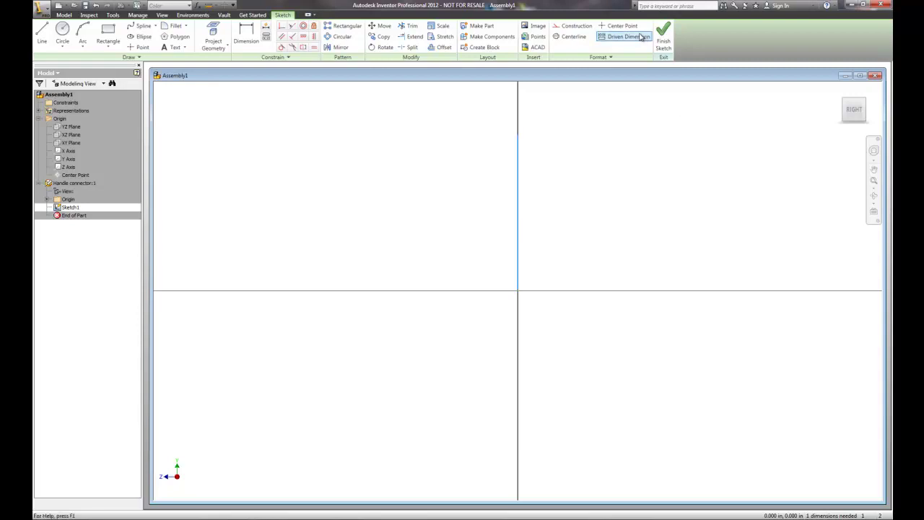
pyautogui.click(574, 37)
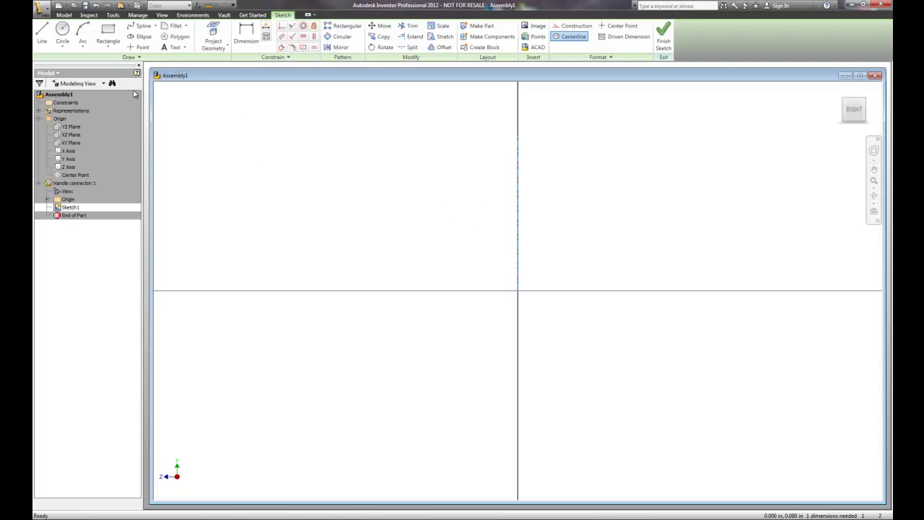
# - Sketch an open profile about 20 in tall from the origin, with horizontal bottom and top edges, two slanted corners and a short vertical outer edge
pyautogui.click(42, 33)
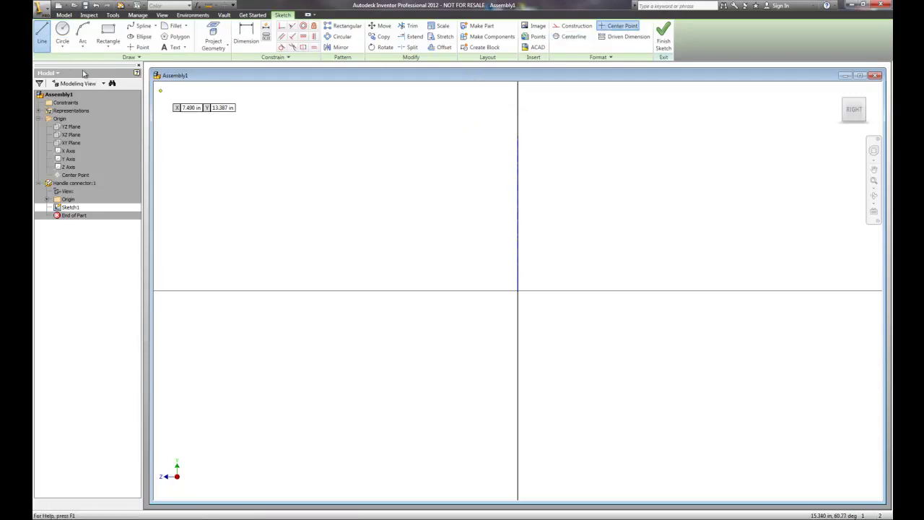
pyautogui.click(570, 42)
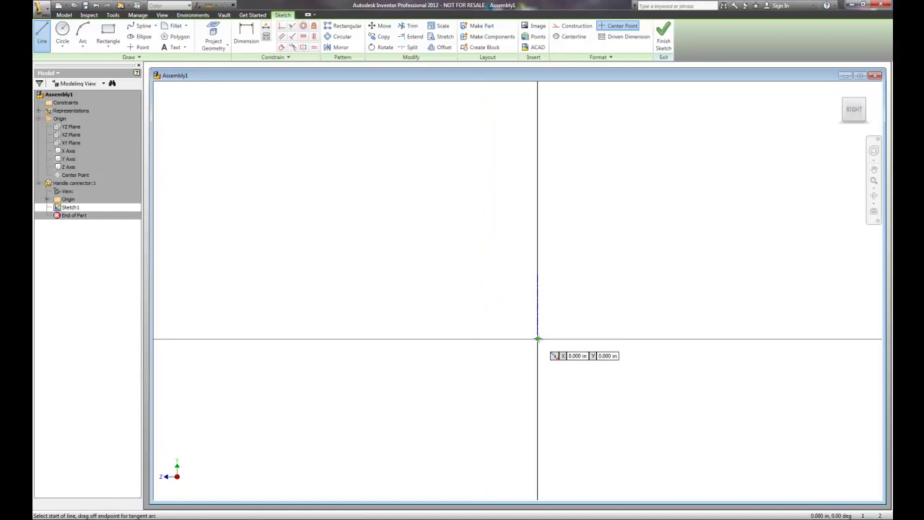
pyautogui.click(537, 339)
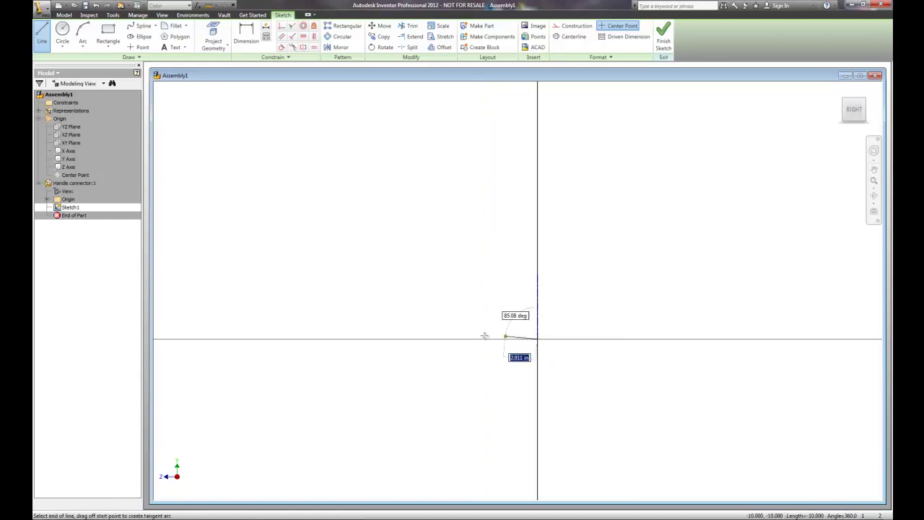
pyautogui.click(274, 339)
pyautogui.click(200, 268)
pyautogui.click(199, 182)
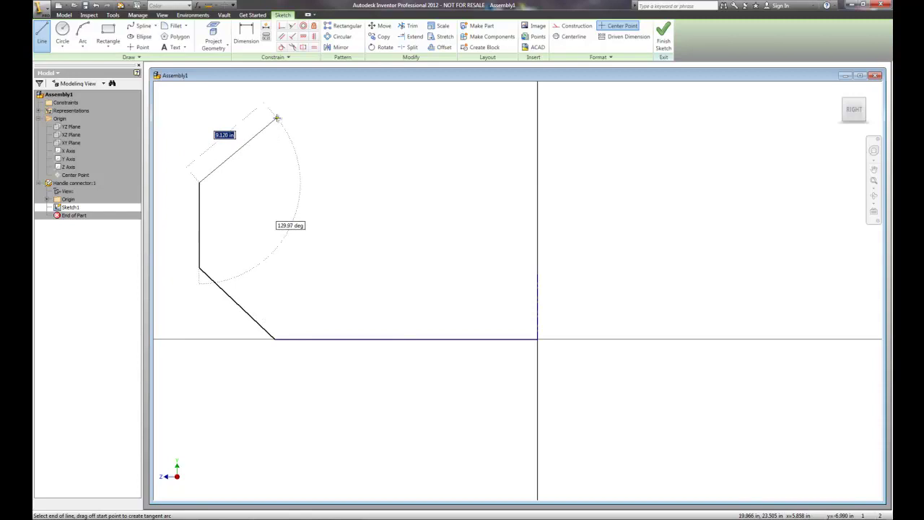
pyautogui.click(276, 117)
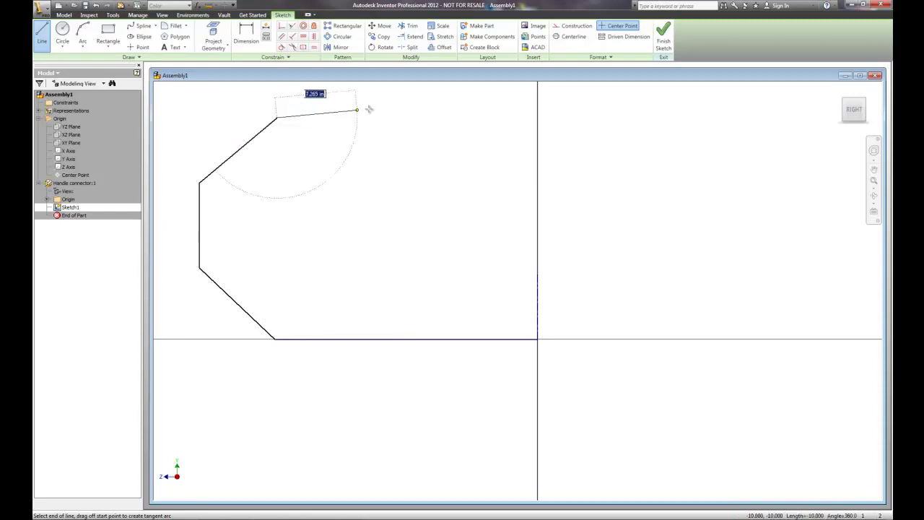
pyautogui.click(537, 117)
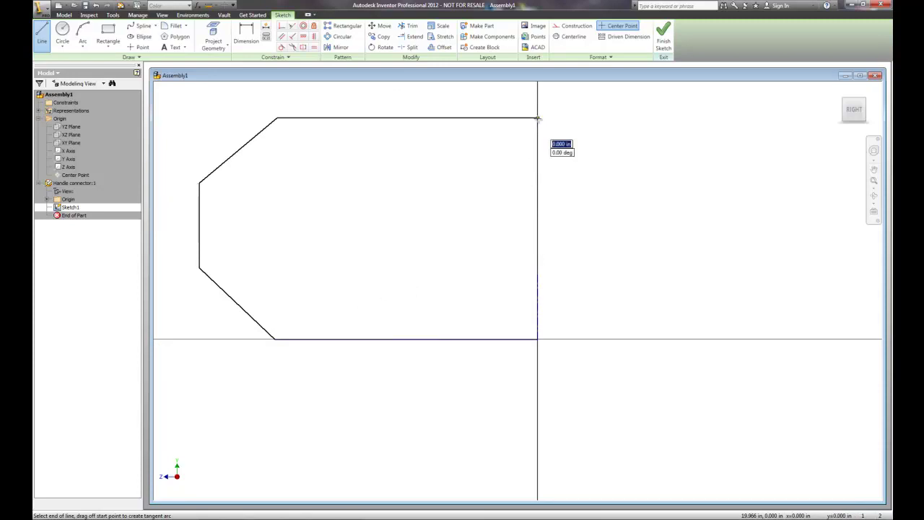
pyautogui.rightClick(538, 123)
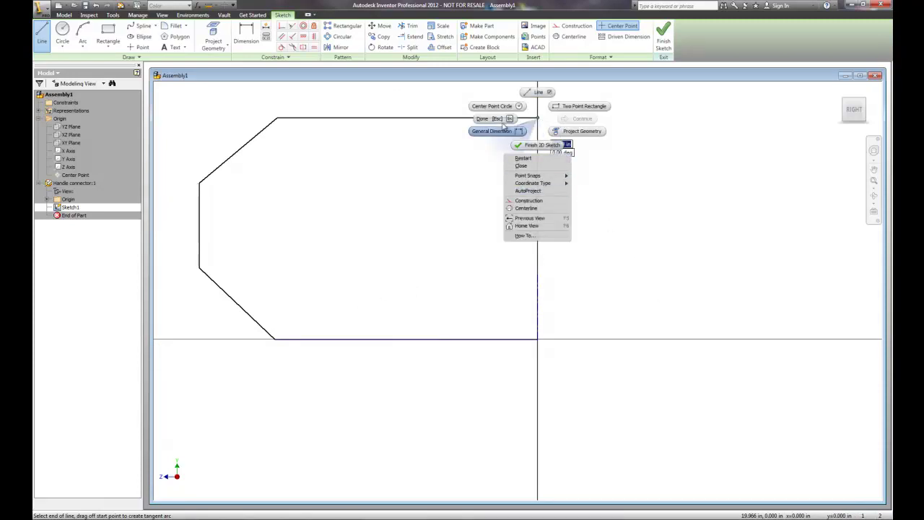
pyautogui.click(499, 120)
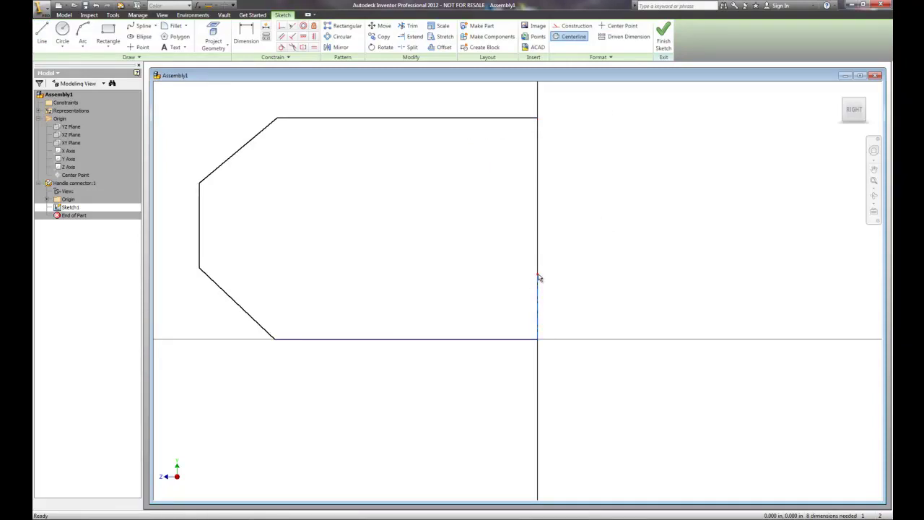
# - Extend the centerline's upper endpoint and join it to the end of the profile's top edge
pyautogui.moveTo(539, 278); pyautogui.dragTo(542, 108)
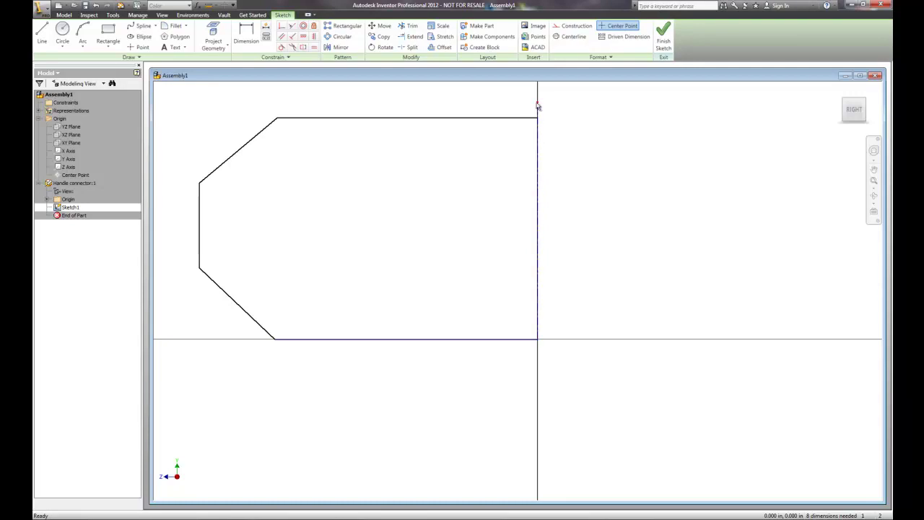
pyautogui.moveTo(538, 108); pyautogui.dragTo(535, 114)
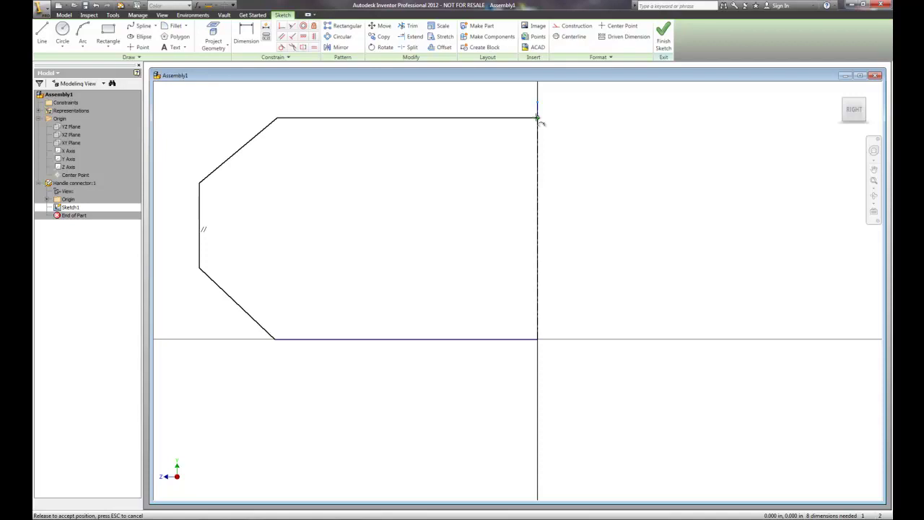
pyautogui.moveTo(537, 117)
pyautogui.mouseDown()
pyautogui.moveTo(538, 107)
pyautogui.moveTo(538, 118)
pyautogui.mouseUp()
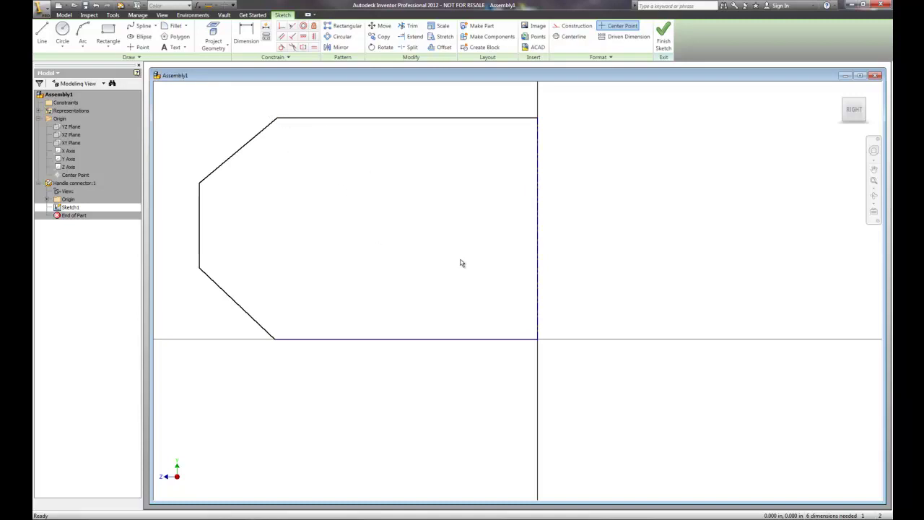
# - Dimension the overall height between the profile's bottom and top horizontal edges
pyautogui.press('F5')
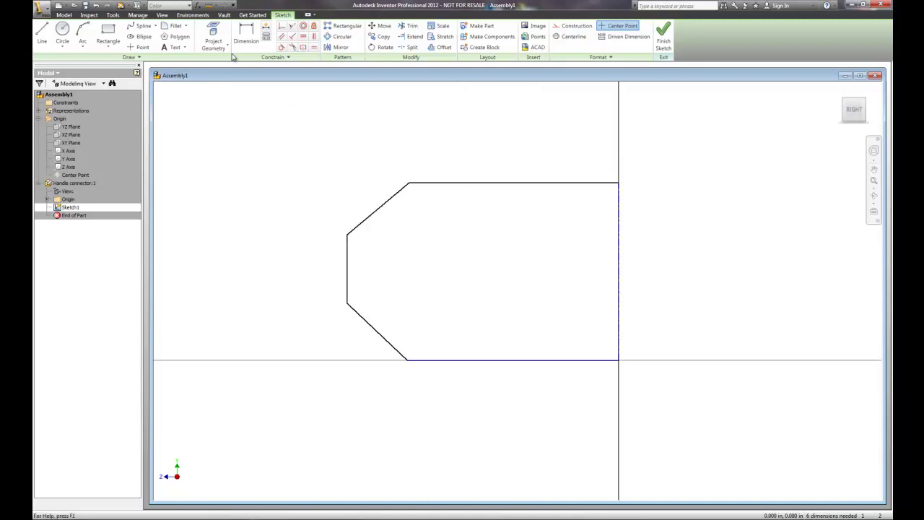
pyautogui.click(246, 33)
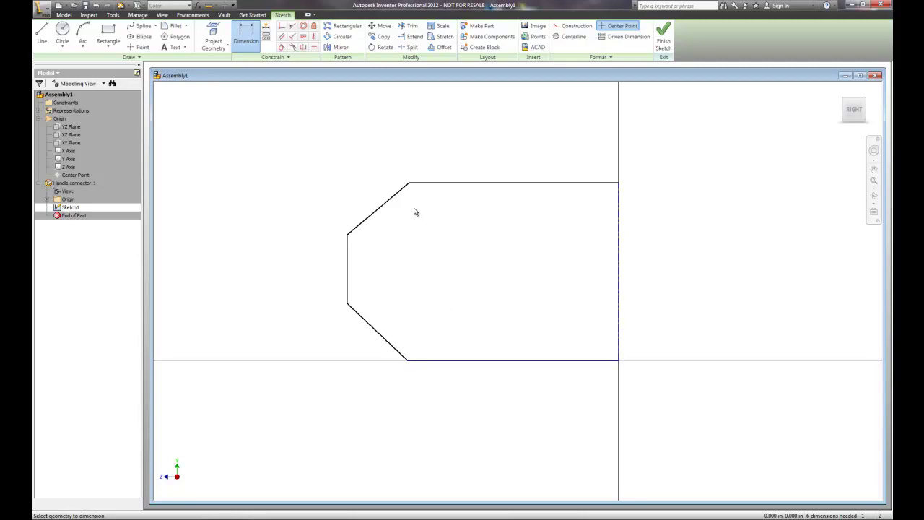
pyautogui.click(427, 365)
pyautogui.click(457, 183)
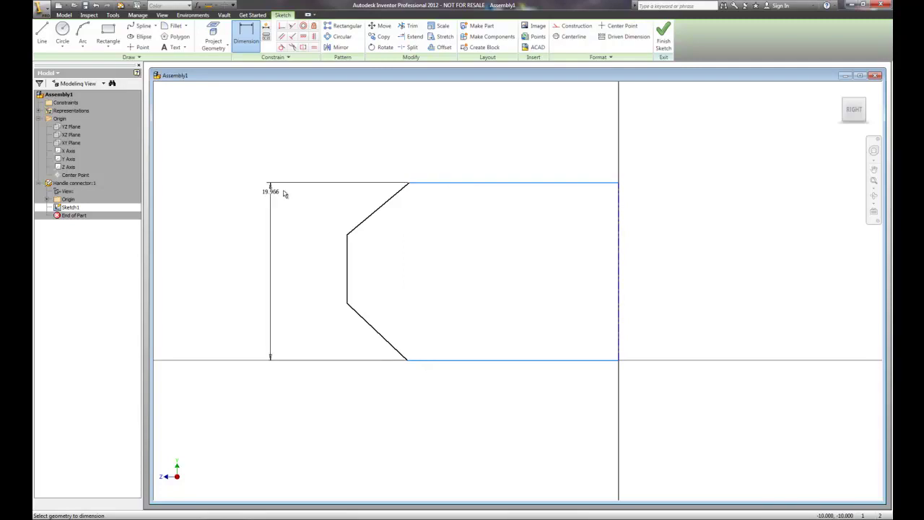
pyautogui.click(245, 272)
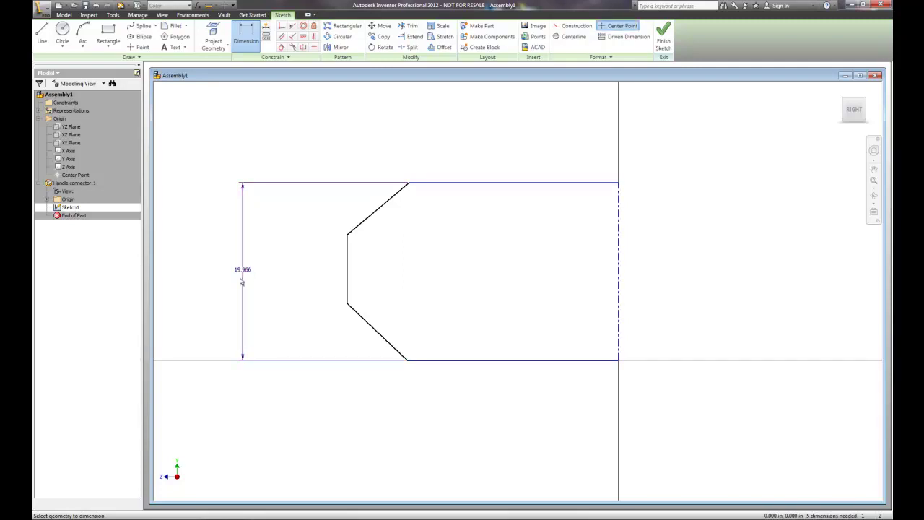
# - Dimension the short vertical outer edge of the profile and set its length to 1 in
pyautogui.click(348, 269)
pyautogui.click(309, 269)
pyautogui.write('1')
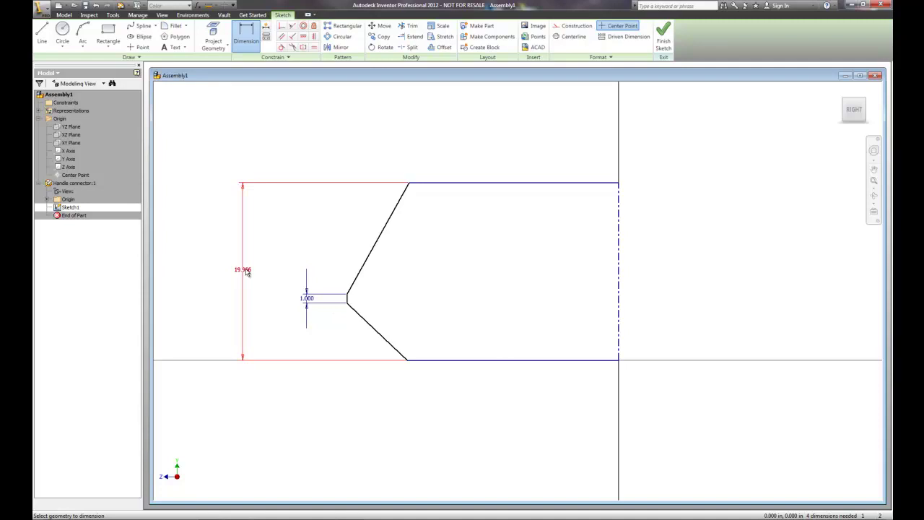
# - Try an overall height of 3.75 in for the profile and undo that dimension edit
pyautogui.doubleClick(246, 270)
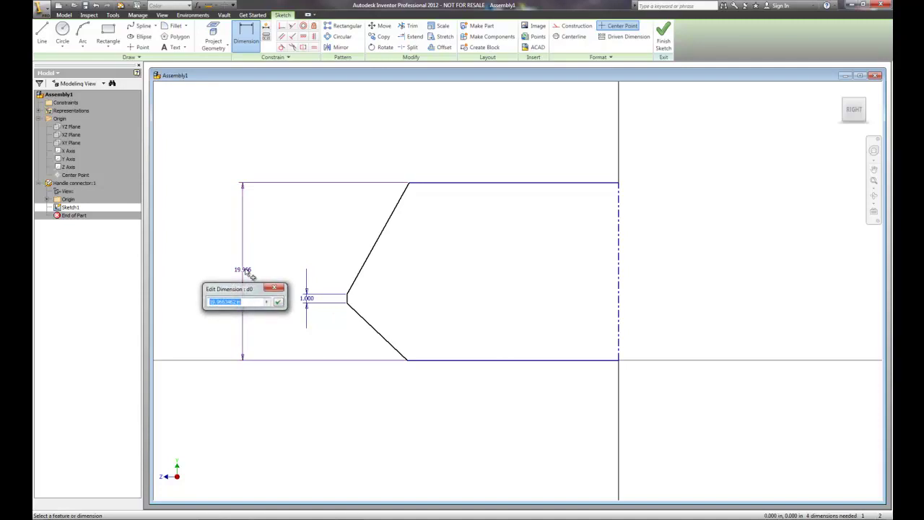
pyautogui.write('3.75')
pyautogui.press('Return')
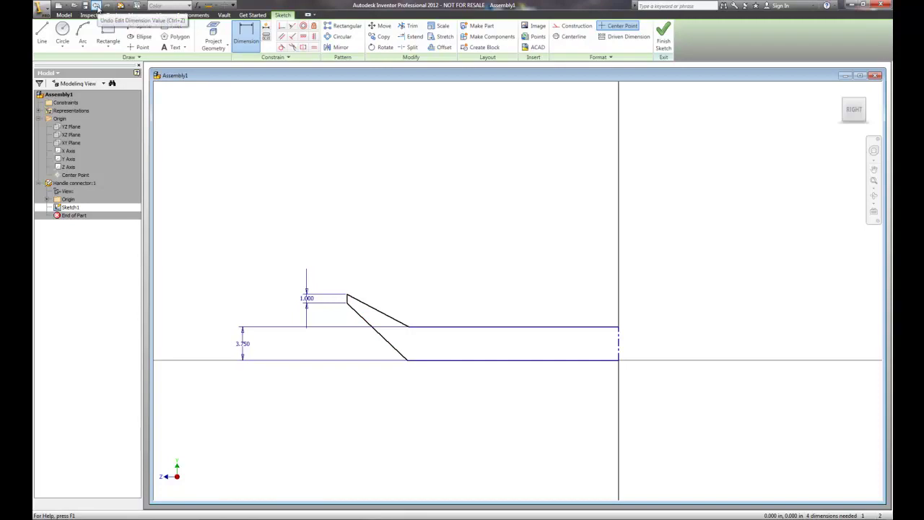
pyautogui.click(96, 7)
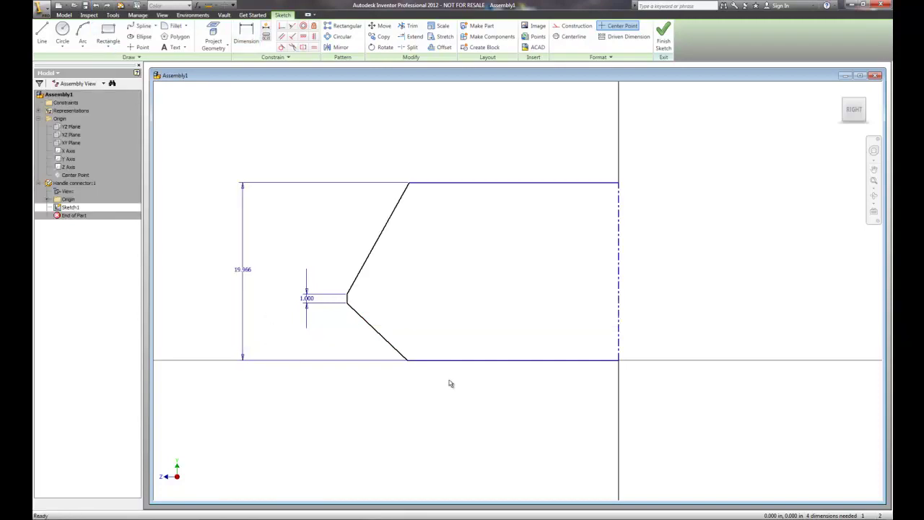
# - Dimension the vertical extent of the lower slanted edge and set it to 2.75/2 in
pyautogui.click(246, 36)
pyautogui.click(381, 335)
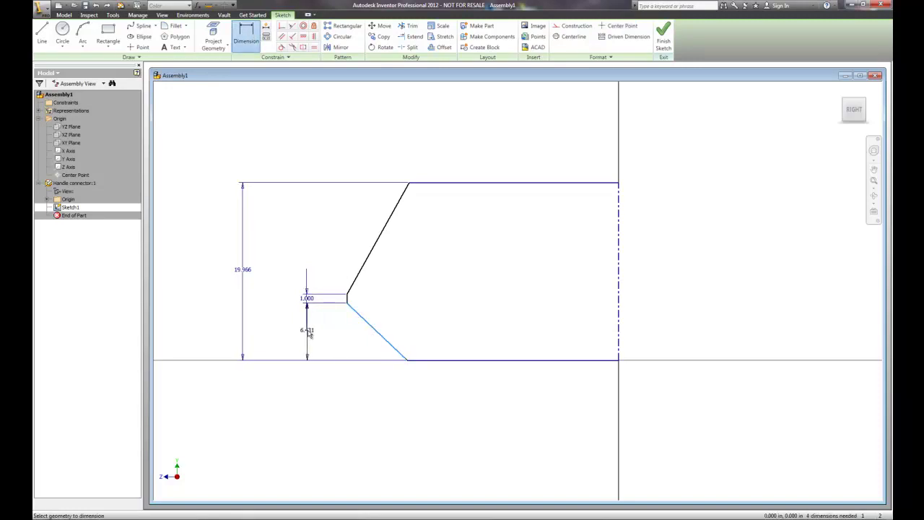
pyautogui.click(293, 341)
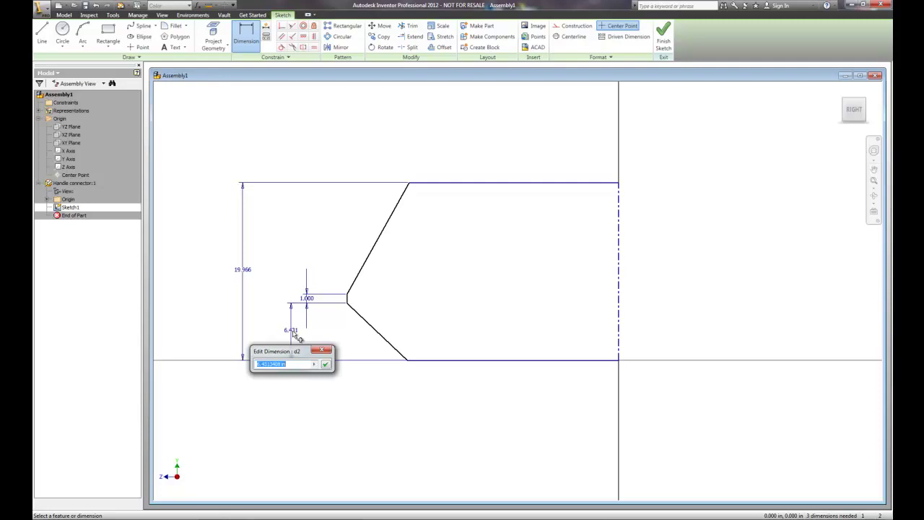
pyautogui.write('2.75/2')
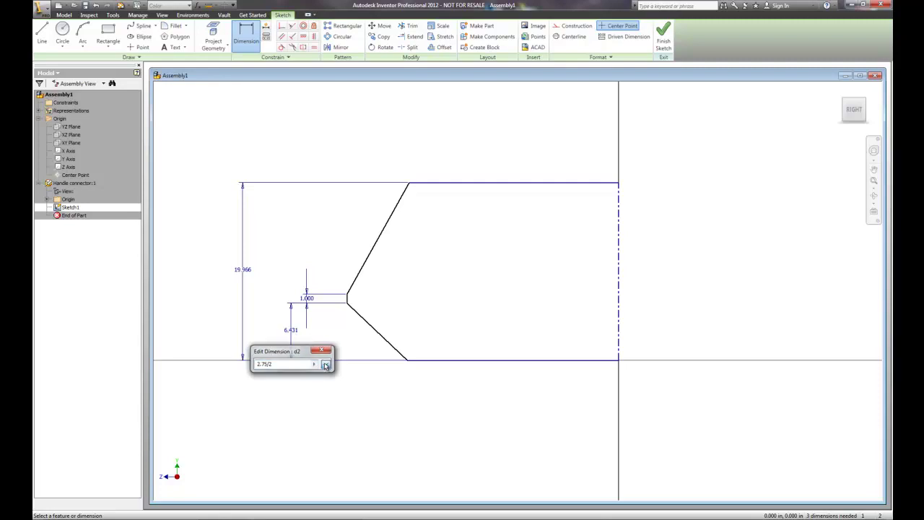
pyautogui.click(326, 364)
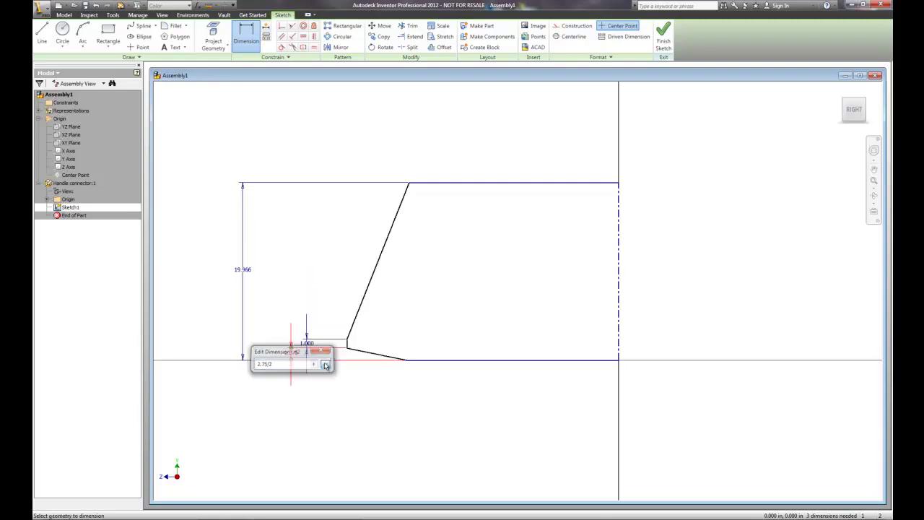
# - Set the profile's overall height dimension to 3.75 in
pyautogui.click(244, 270)
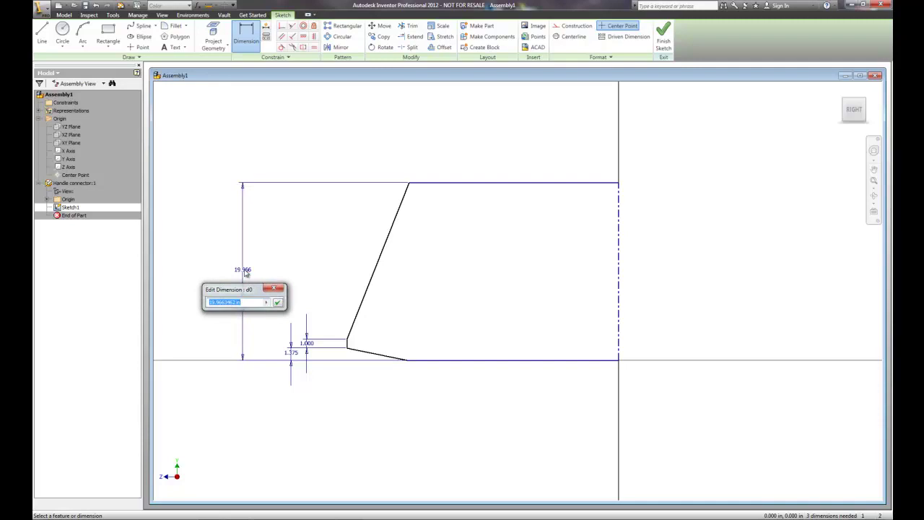
pyautogui.write('3.75')
pyautogui.press('Return')
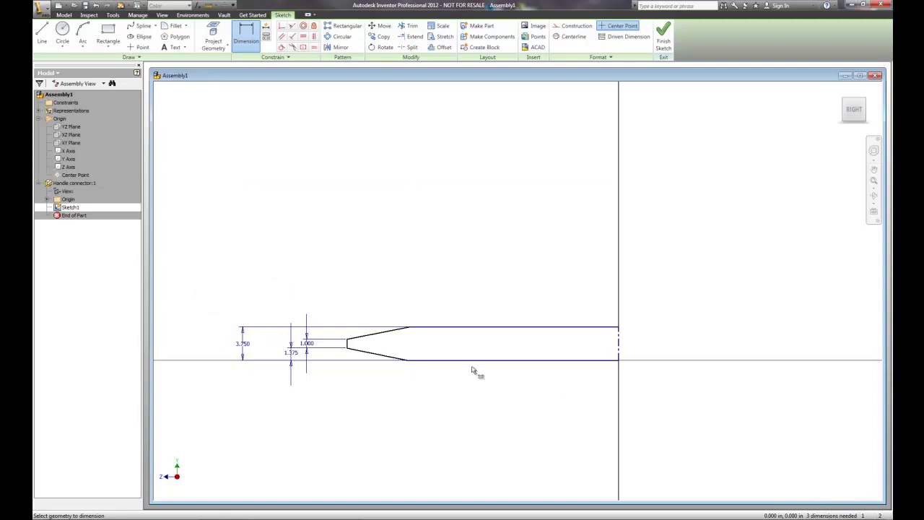
pyautogui.scroll(-5, 390, 371)
pyautogui.scroll(8, 390, 373)
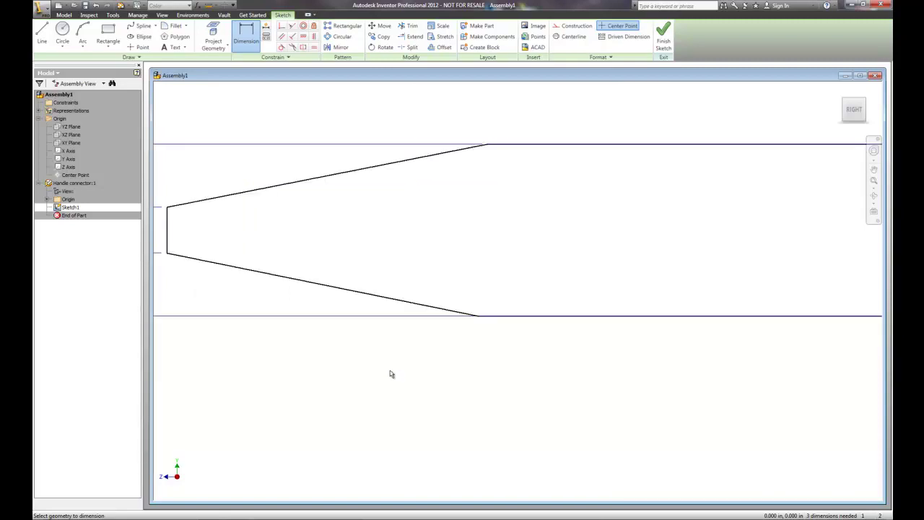
pyautogui.scroll(-6, 391, 374)
pyautogui.scroll(3, 409, 368)
pyautogui.scroll(-4, 411, 368)
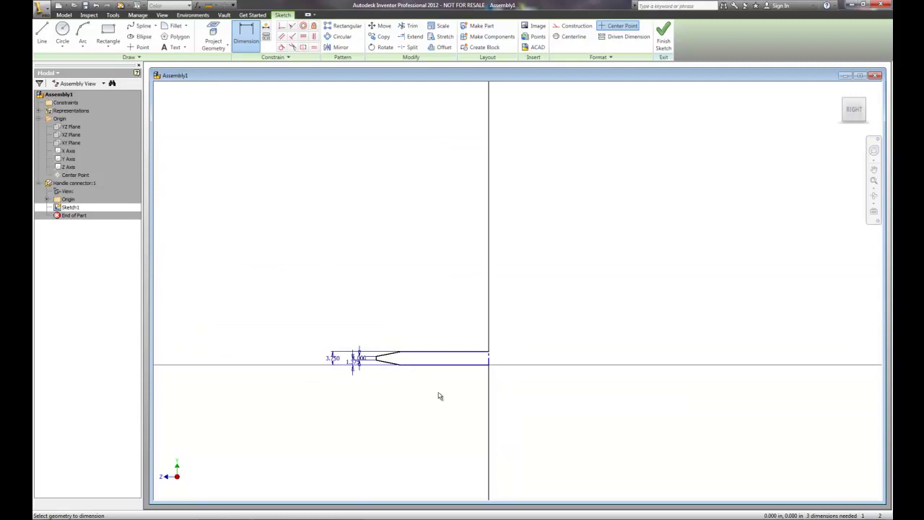
pyautogui.click(234, 40)
pyautogui.scroll(-1, 416, 360)
pyautogui.scroll(5, 379, 371)
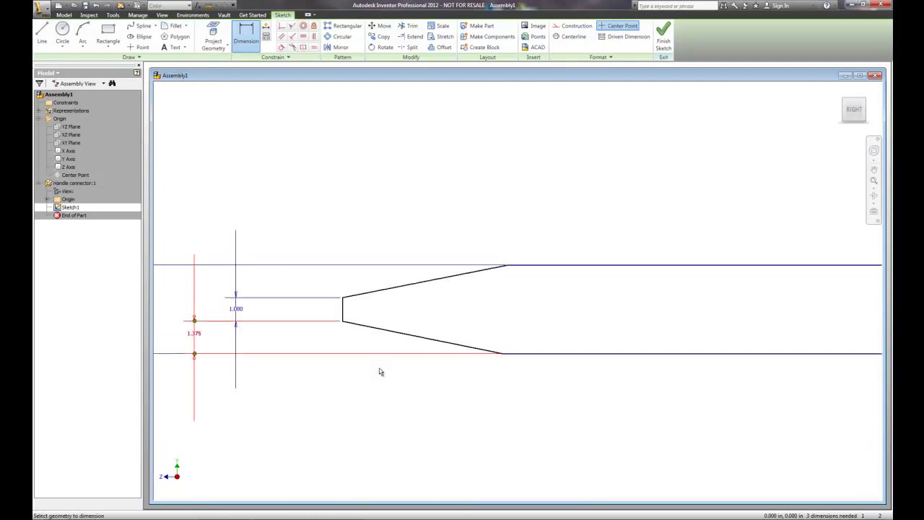
pyautogui.click(345, 313)
pyautogui.scroll(-3, 767, 313)
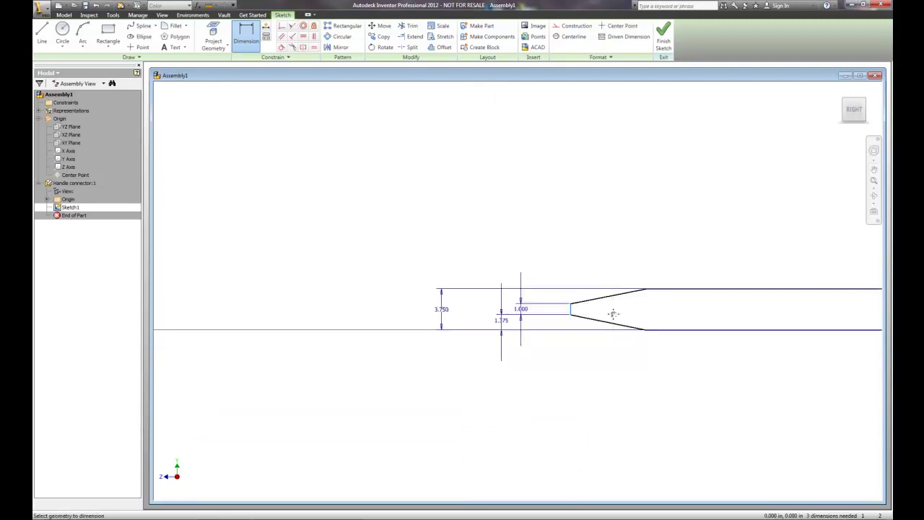
pyautogui.press('Escape')
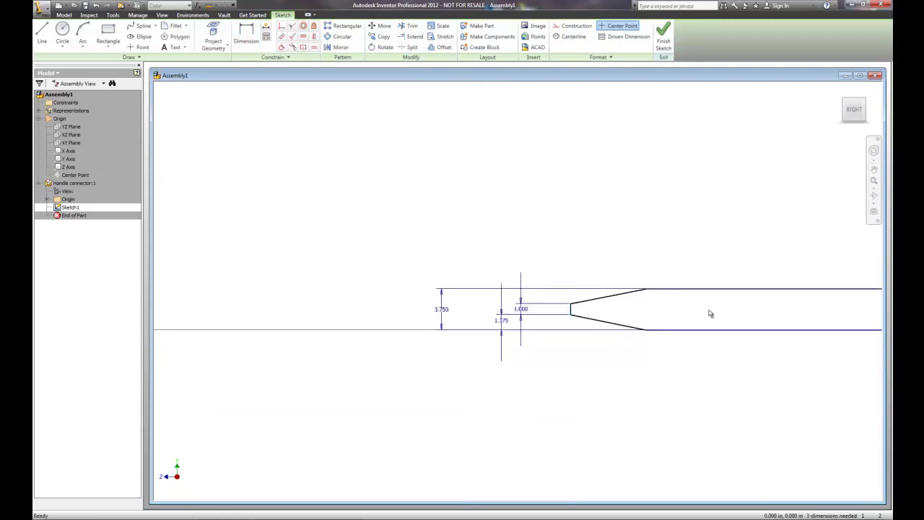
# - Dimension the short vertical edge to the centerline with Linear Diameter turned off, and set the distance to 2.5 in
pyautogui.click(873, 169)
pyautogui.moveTo(820, 220)
pyautogui.mouseDown()
pyautogui.moveTo(674, 223)
pyautogui.moveTo(664, 234)
pyautogui.mouseUp()
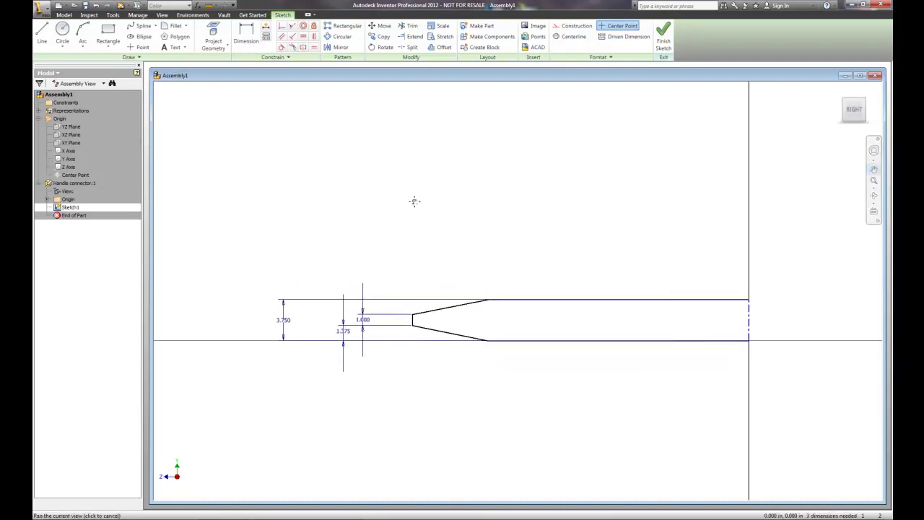
pyautogui.click(245, 33)
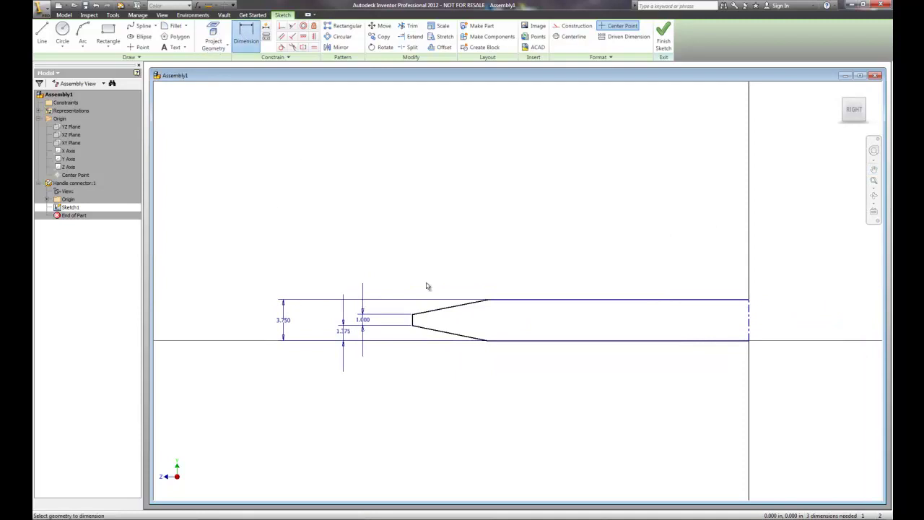
pyautogui.click(413, 320)
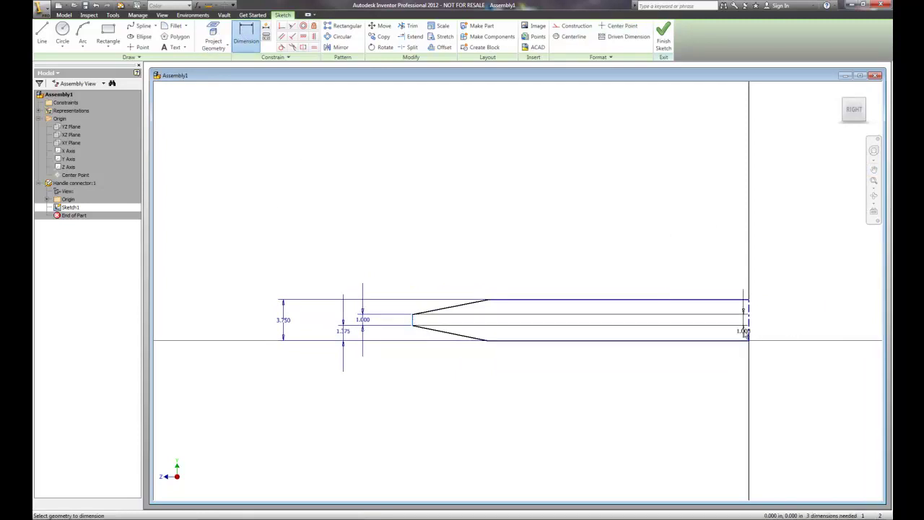
pyautogui.click(747, 331)
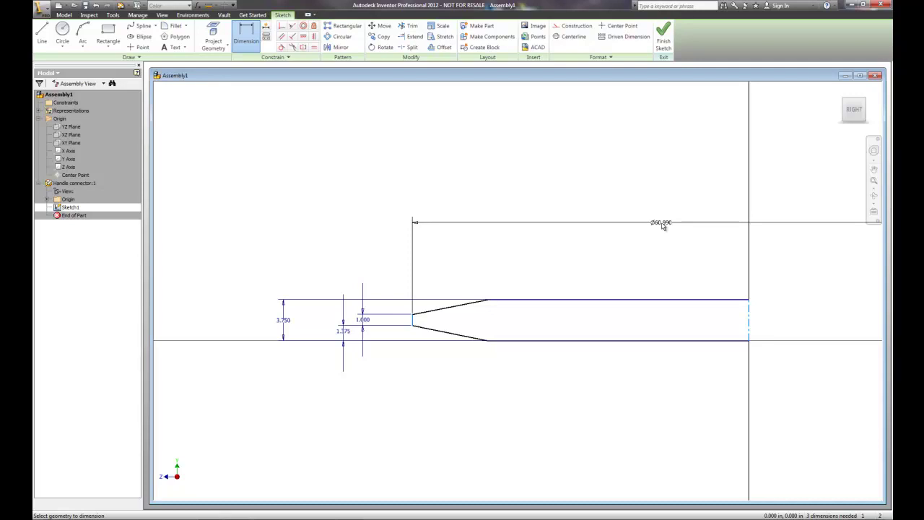
pyautogui.rightClick(662, 226)
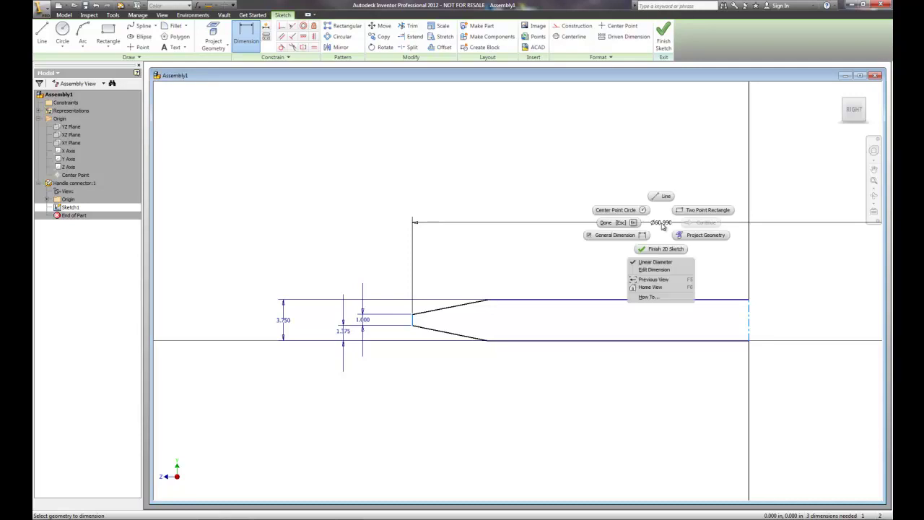
pyautogui.click(634, 262)
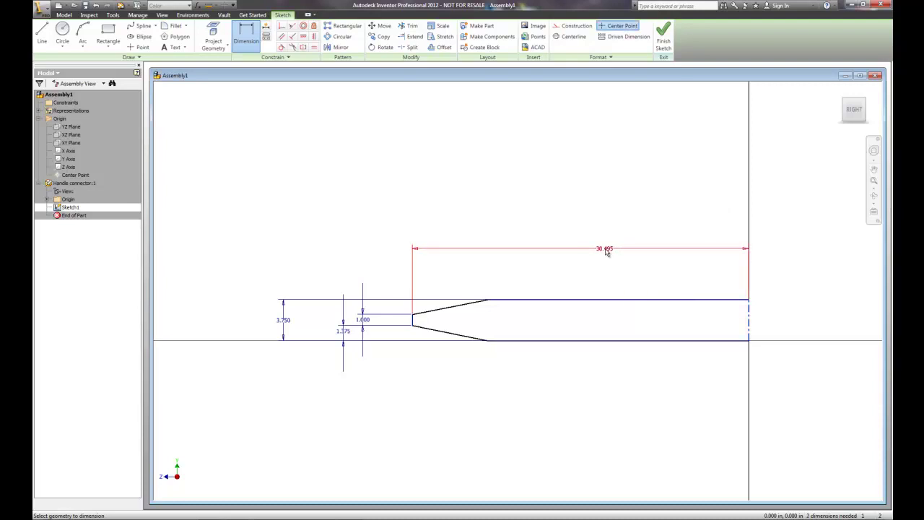
pyautogui.click(607, 250)
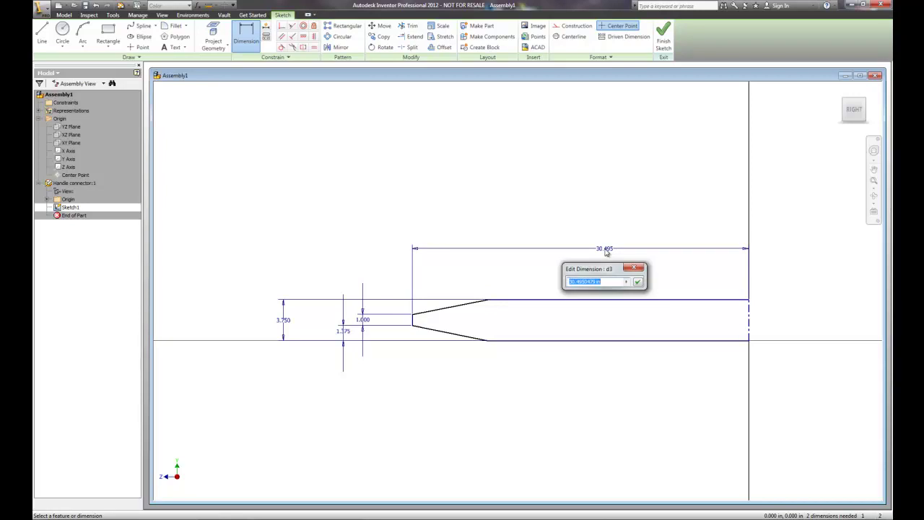
pyautogui.write('2.5')
pyautogui.press('Return')
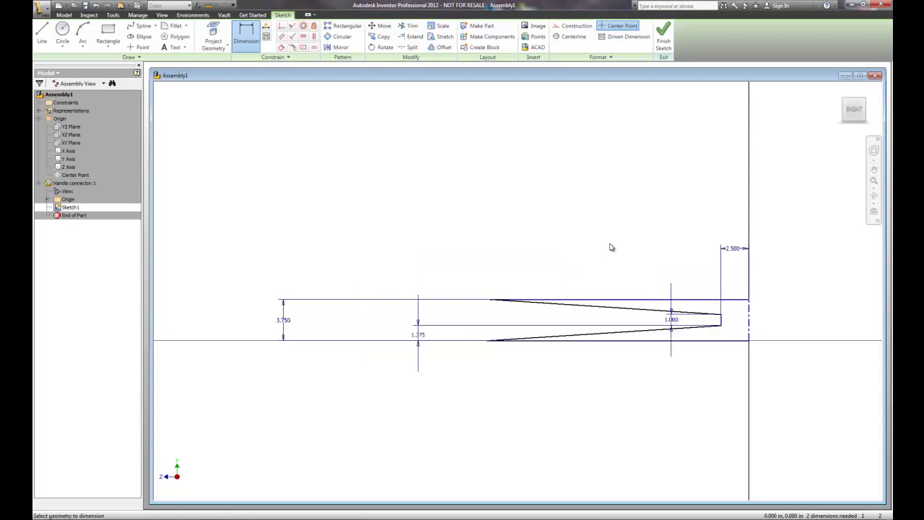
# - Dimension the profile's top horizontal edge and set its length to 1 in
pyautogui.click(643, 302)
pyautogui.click(644, 282)
pyautogui.write('1')
pyautogui.press('Return')
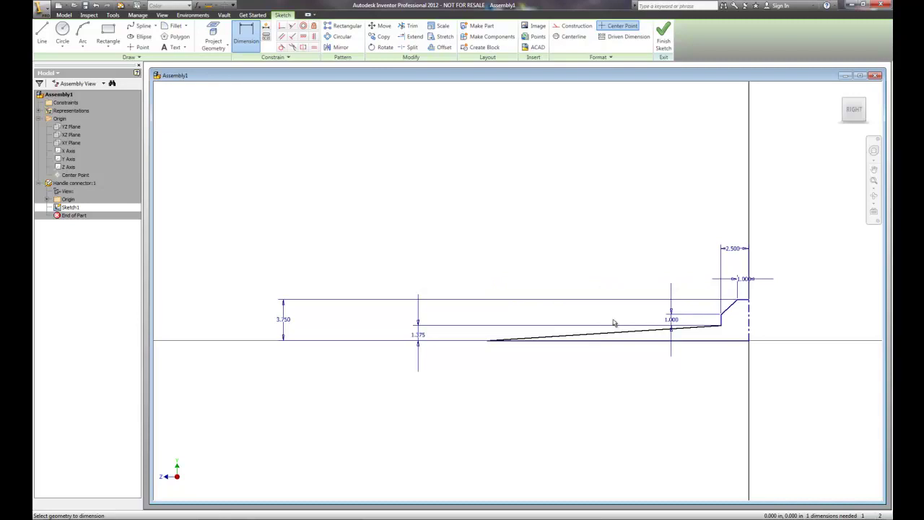
# - Try a length dimension on the profile's bottom horizontal edge and undo it
pyautogui.click(628, 340)
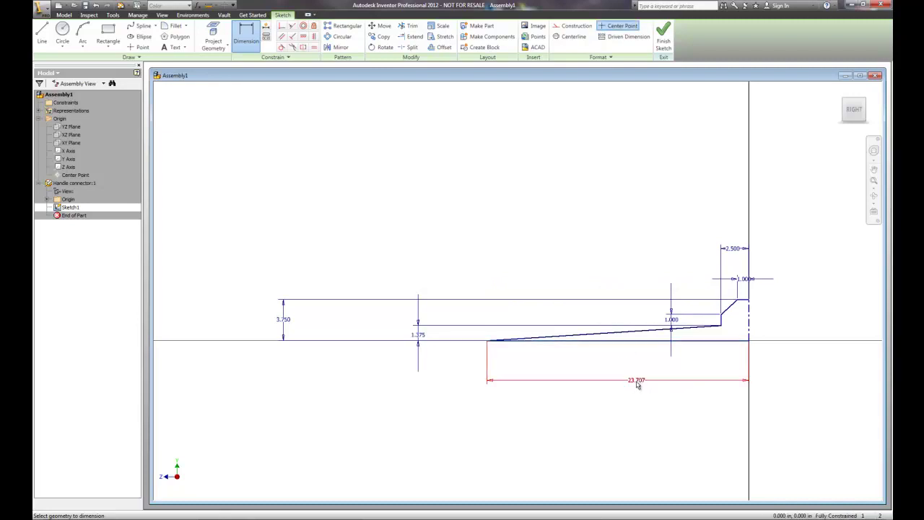
pyautogui.click(636, 380)
pyautogui.press('Escape')
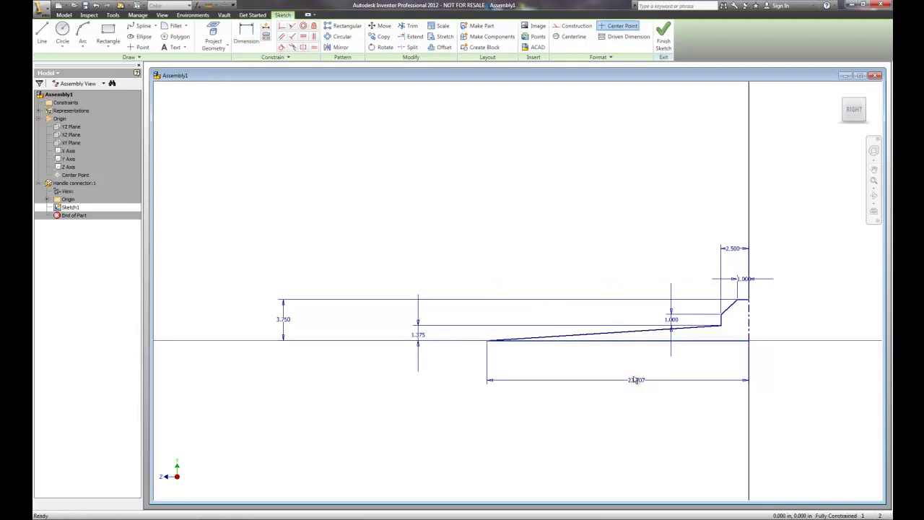
pyautogui.click(96, 5)
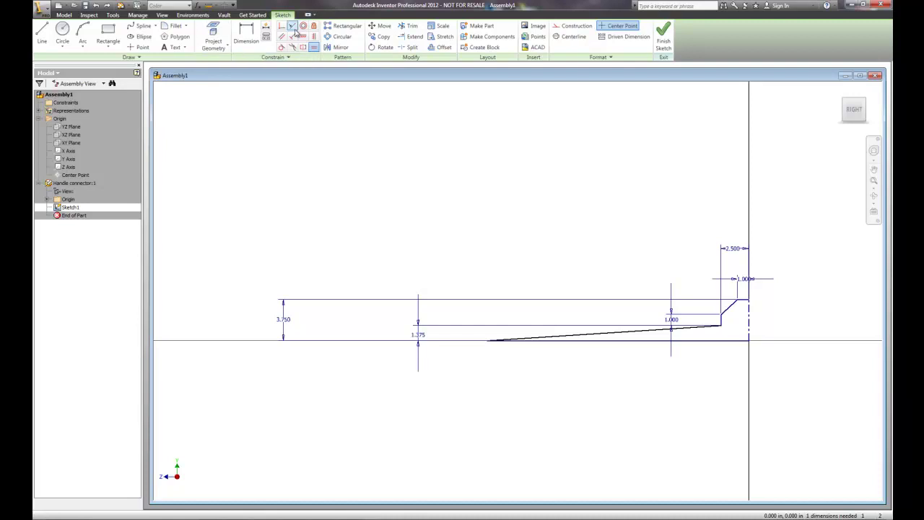
# - Apply an Equal constraint between the profile's top and bottom horizontal edges
pyautogui.click(314, 47)
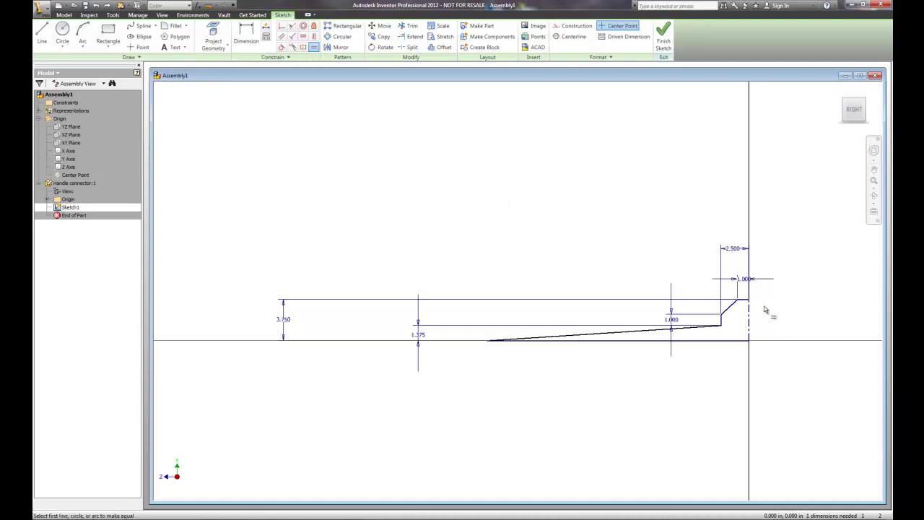
pyautogui.click(743, 302)
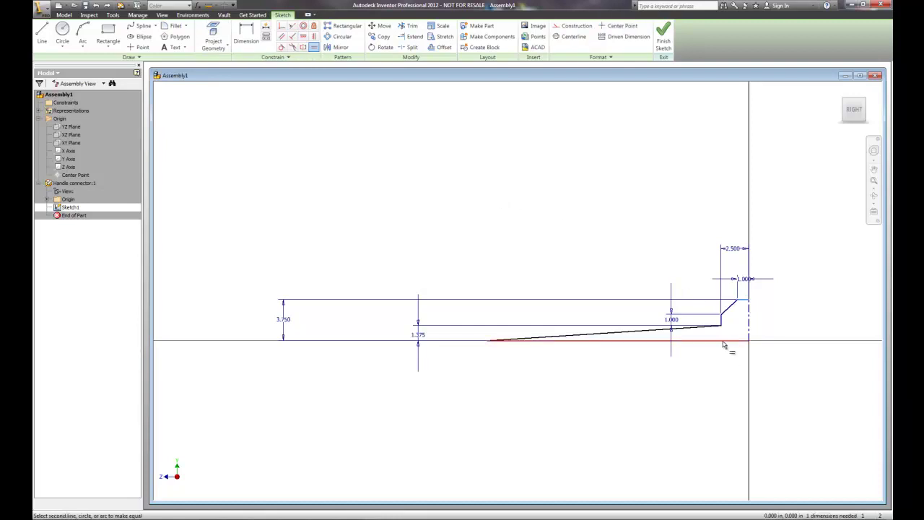
pyautogui.click(724, 342)
# - Examine the half-profile's shape and dimensions around the centerline, and end the Equal constraint command
pyautogui.scroll(-3, 767, 342)
pyautogui.scroll(6, 762, 338)
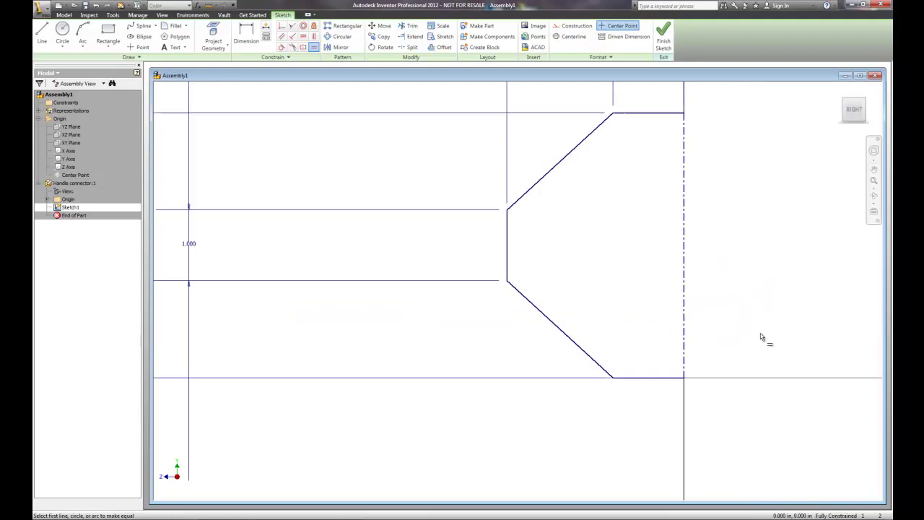
pyautogui.scroll(-5, 765, 332)
pyautogui.scroll(5, 784, 326)
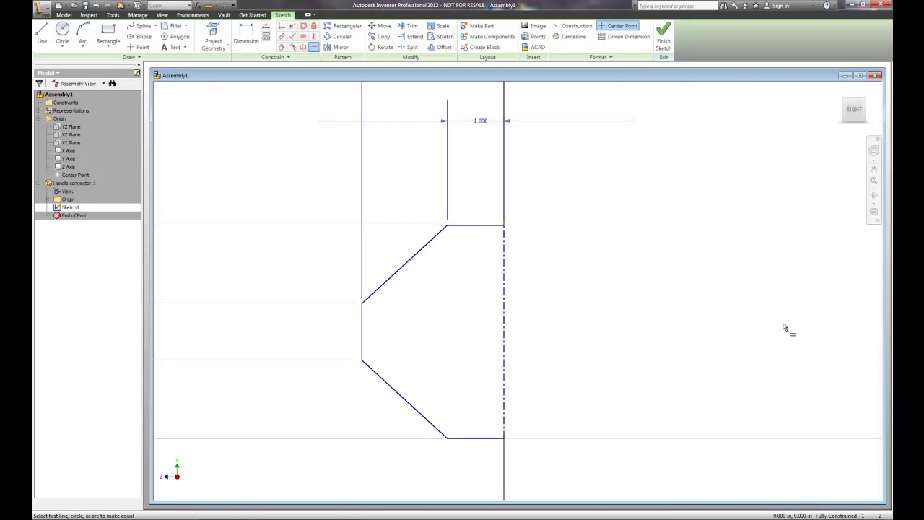
pyautogui.scroll(-5, 780, 326)
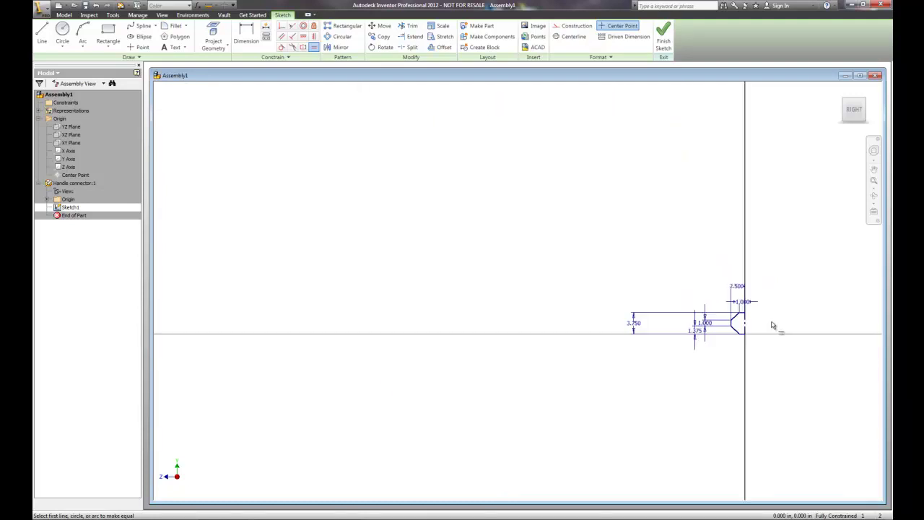
pyautogui.click(874, 171)
pyautogui.moveTo(761, 329)
pyautogui.mouseDown()
pyautogui.moveTo(541, 256)
pyautogui.moveTo(531, 273)
pyautogui.mouseUp()
pyautogui.scroll(4, 534, 272)
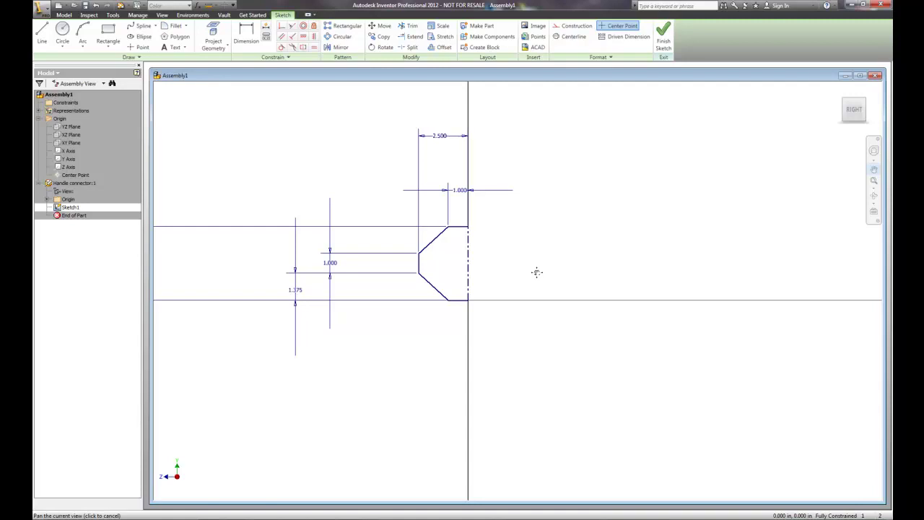
pyautogui.scroll(-5, 542, 270)
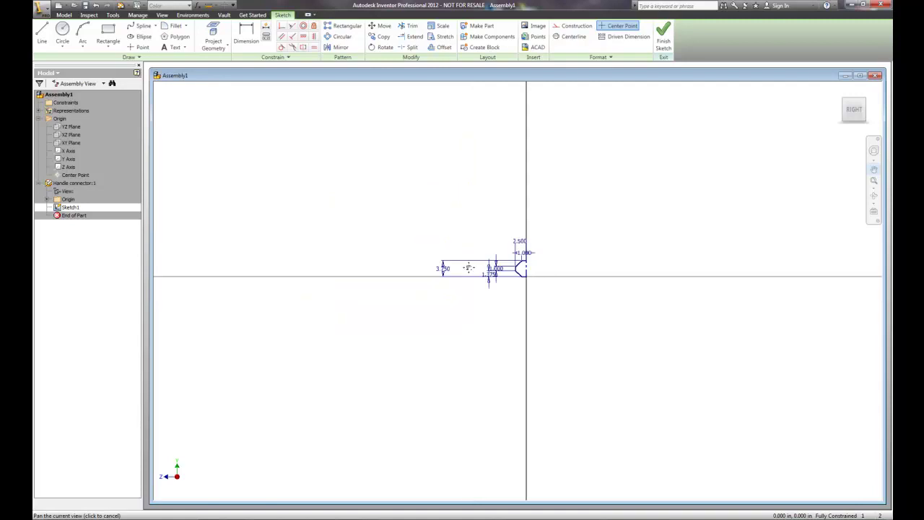
pyautogui.rightClick(469, 267)
pyautogui.click(481, 272)
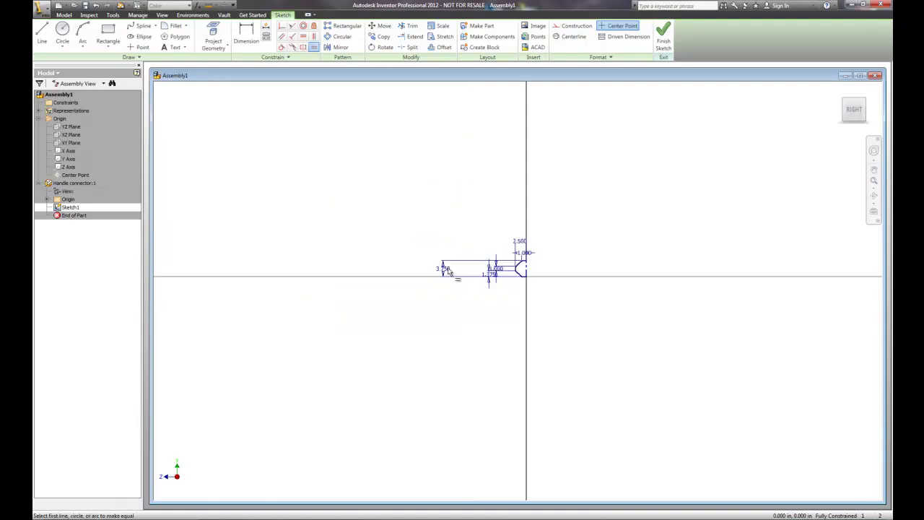
pyautogui.rightClick(469, 268)
pyautogui.click(427, 275)
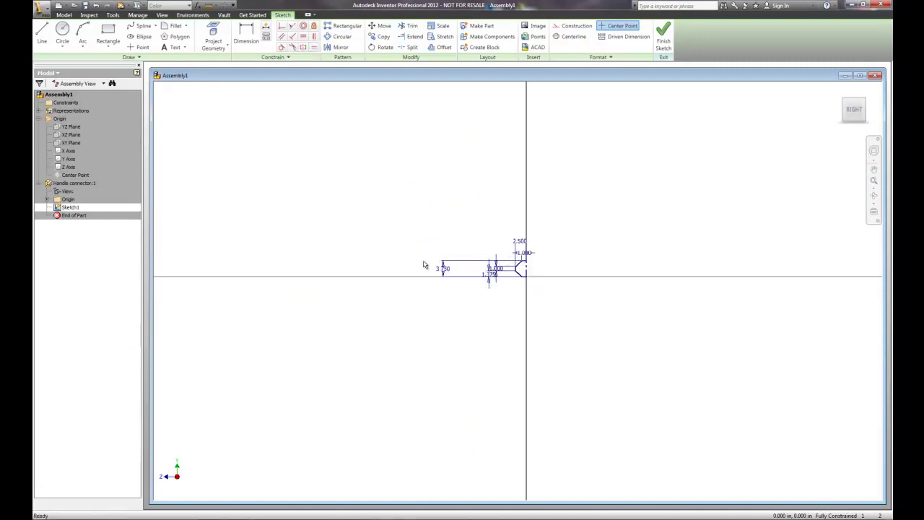
# - Move the profile's vertical dimensions (3.75, 1.375 and 1 in) closer to the sketch geometry
pyautogui.moveTo(449, 274)
pyautogui.mouseDown()
pyautogui.moveTo(484, 278)
pyautogui.moveTo(489, 268)
pyautogui.mouseUp()
pyautogui.scroll(-5, 521, 273)
pyautogui.moveTo(324, 241); pyautogui.dragTo(430, 238)
pyautogui.moveTo(264, 286); pyautogui.dragTo(395, 287)
pyautogui.moveTo(187, 252); pyautogui.dragTo(363, 249)
# - Reposition the 1 in and 2.5 in horizontal dimensions above the profile so their texts no longer overlap
pyautogui.scroll(-5, 597, 199)
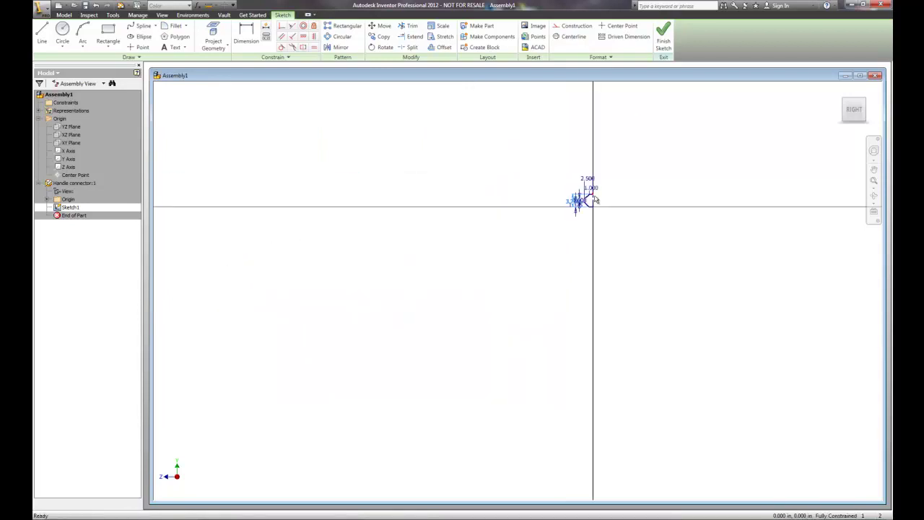
pyautogui.moveTo(589, 182); pyautogui.dragTo(590, 189)
pyautogui.scroll(4, 592, 192)
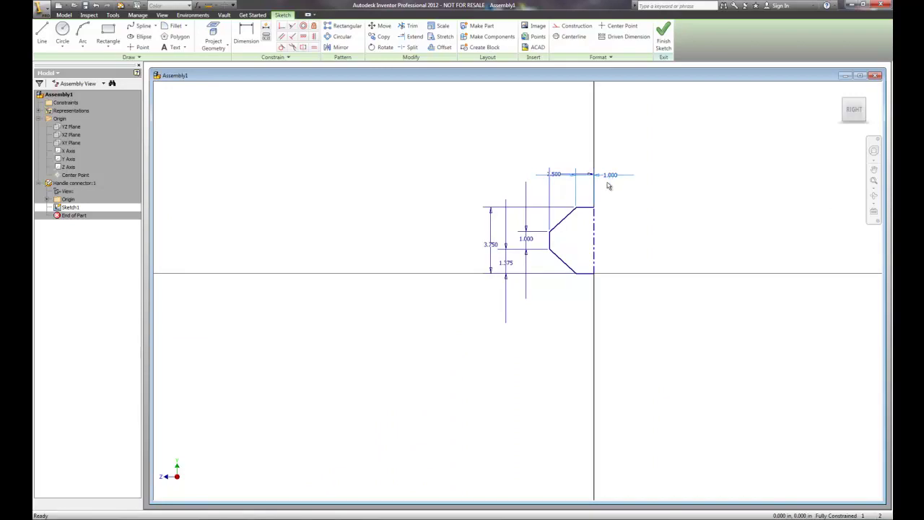
pyautogui.moveTo(613, 181); pyautogui.dragTo(628, 202)
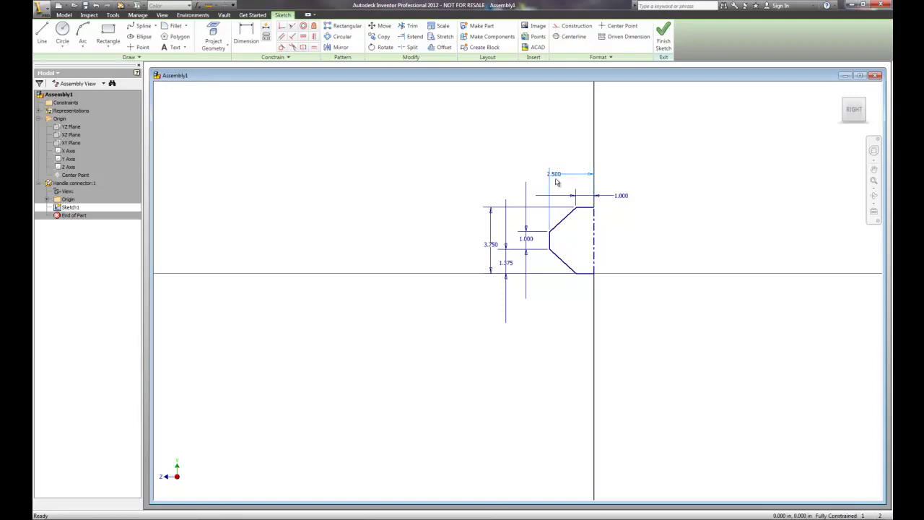
pyautogui.moveTo(550, 183); pyautogui.dragTo(575, 183)
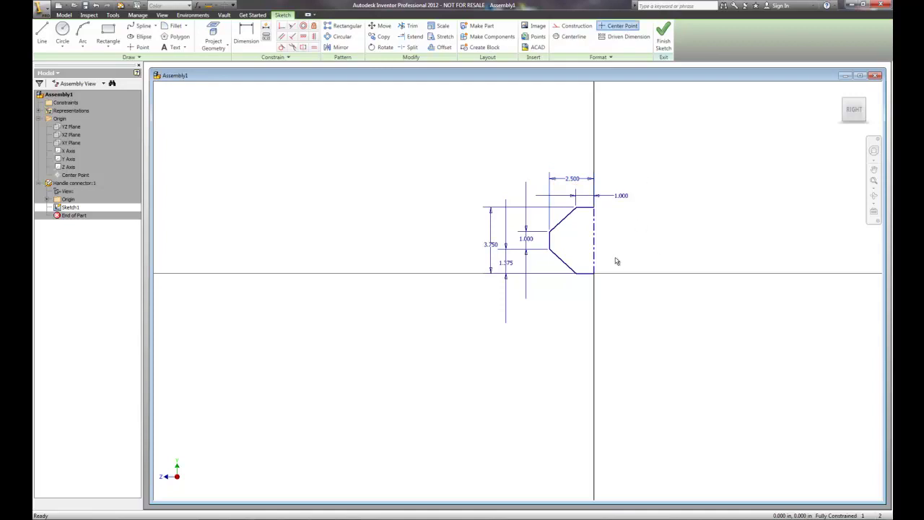
# - Finish the half-profile sketch and revolve it a full turn around its centerline
pyautogui.scroll(-5, 612, 258)
pyautogui.scroll(7, 611, 260)
pyautogui.scroll(-3, 610, 260)
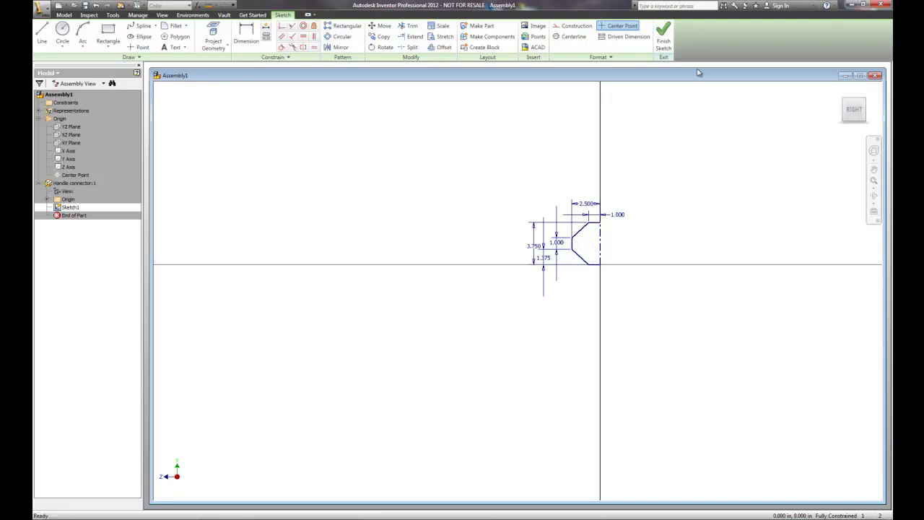
pyautogui.click(663, 35)
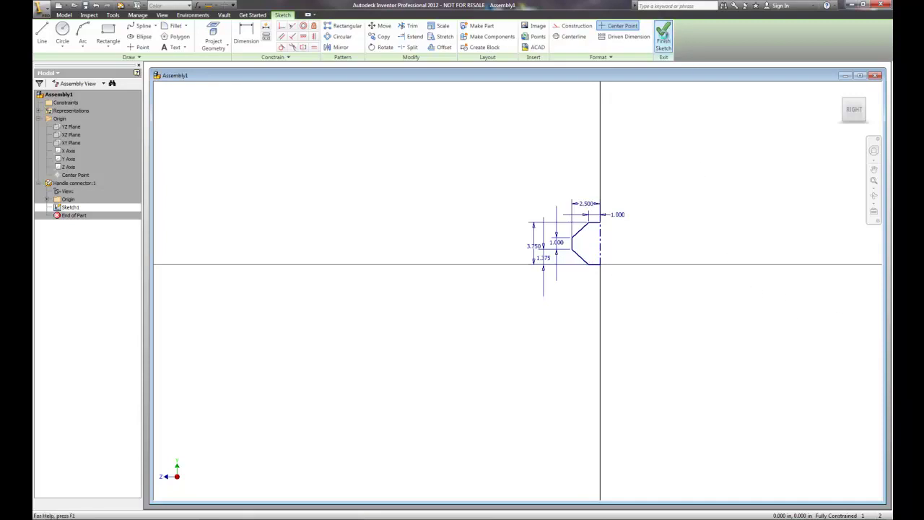
pyautogui.click(101, 42)
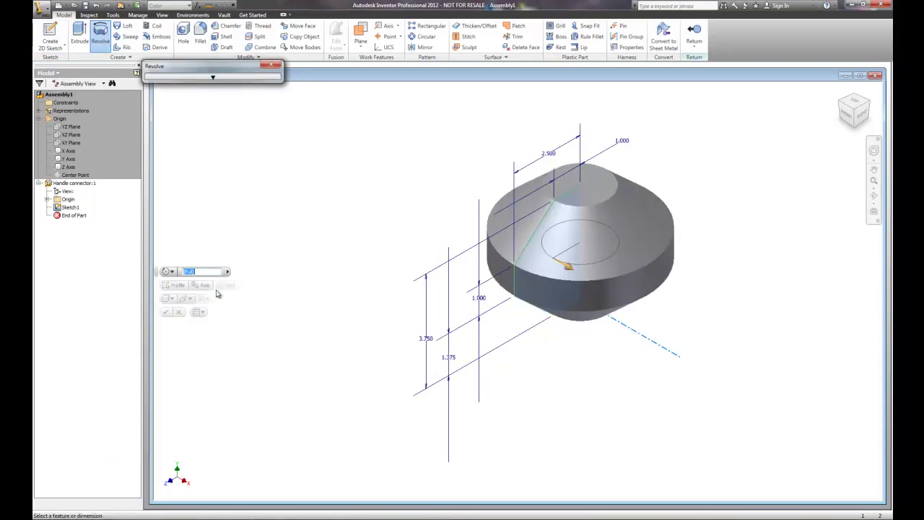
pyautogui.click(165, 312)
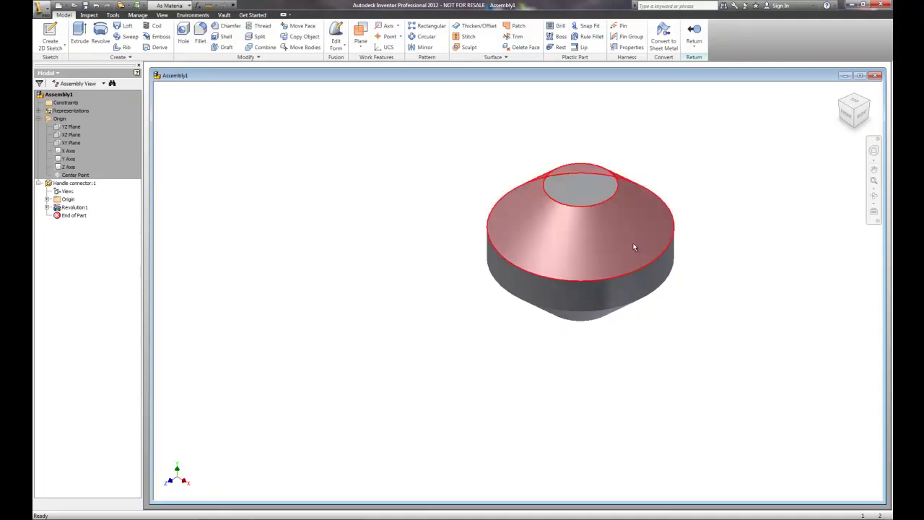
# - Create a work axis through the center of the revolved body by selecting its cylindrical outer face
pyautogui.moveTo(633, 246)
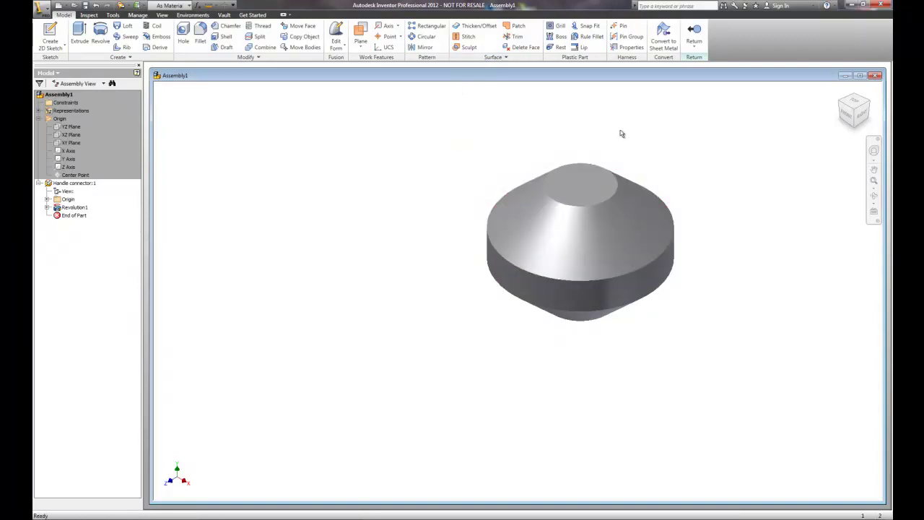
pyautogui.click(385, 27)
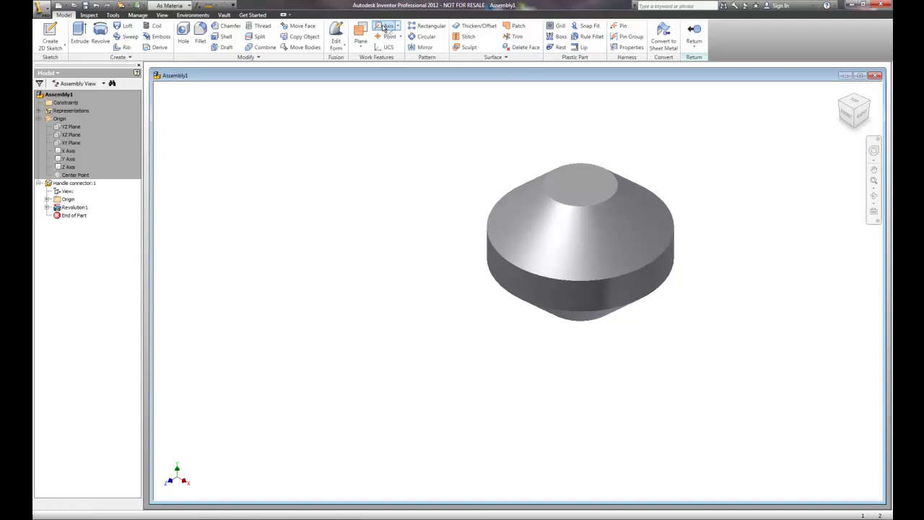
pyautogui.click(508, 283)
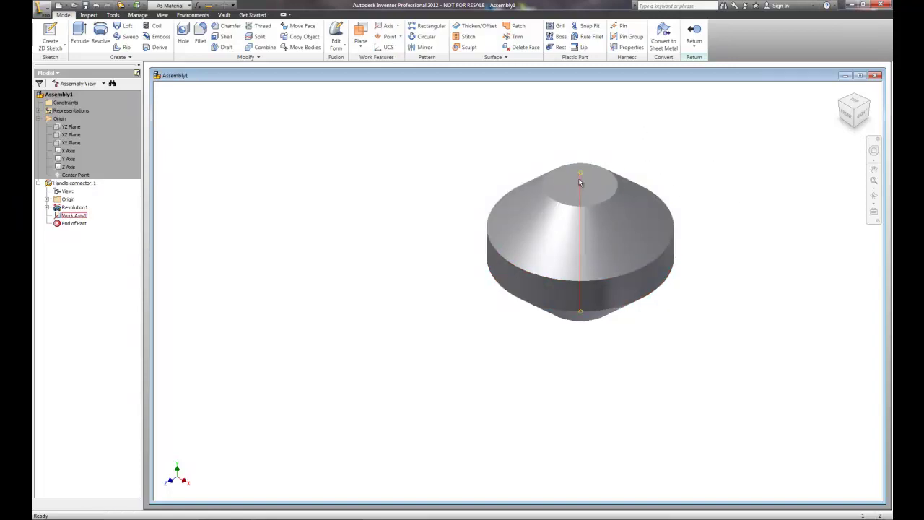
# - Create a work plane through the work axis at 0 degrees to the Handle connector's XY Plane
pyautogui.click(360, 32)
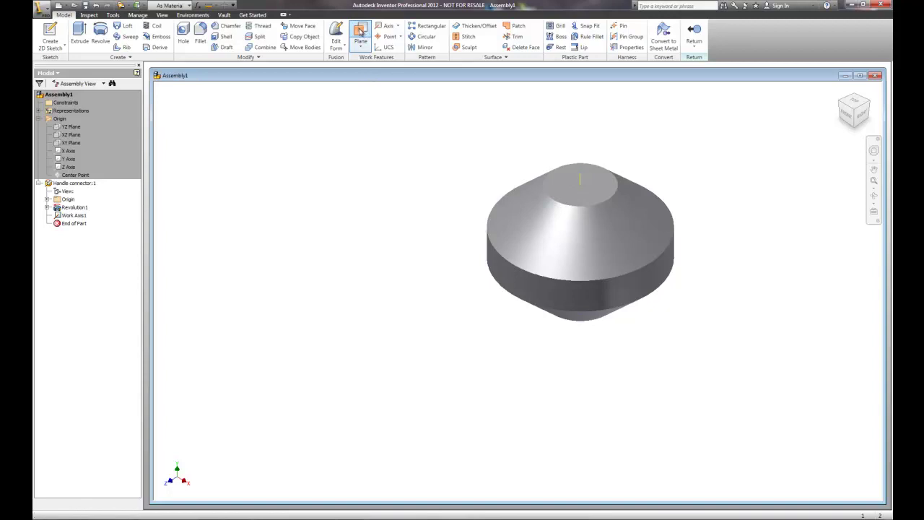
pyautogui.click(580, 179)
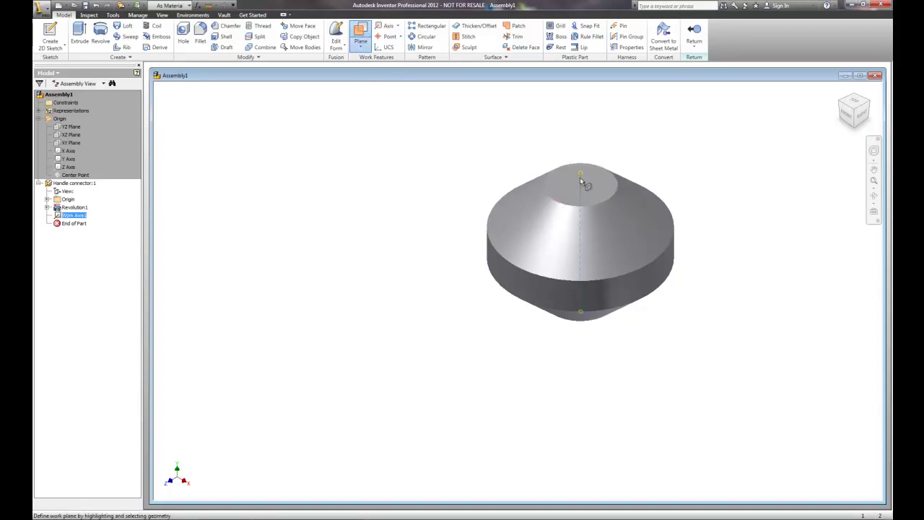
pyautogui.click(47, 199)
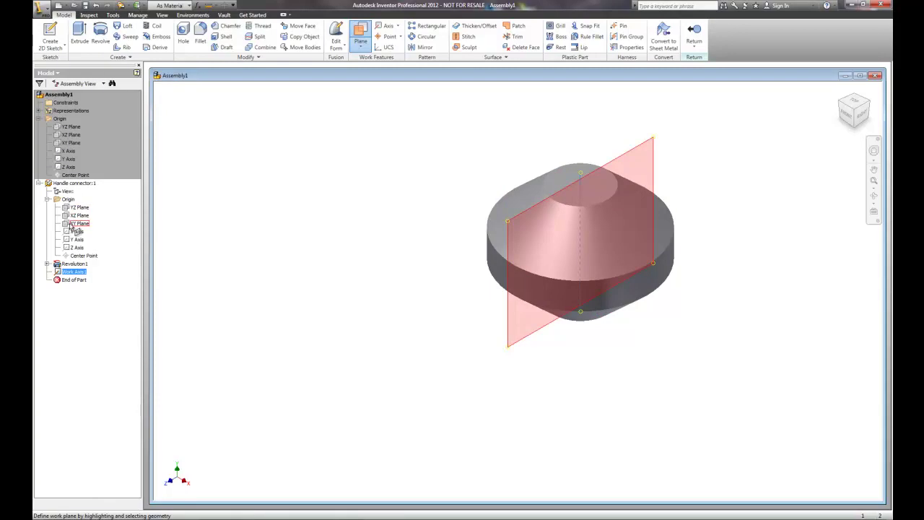
pyautogui.click(72, 227)
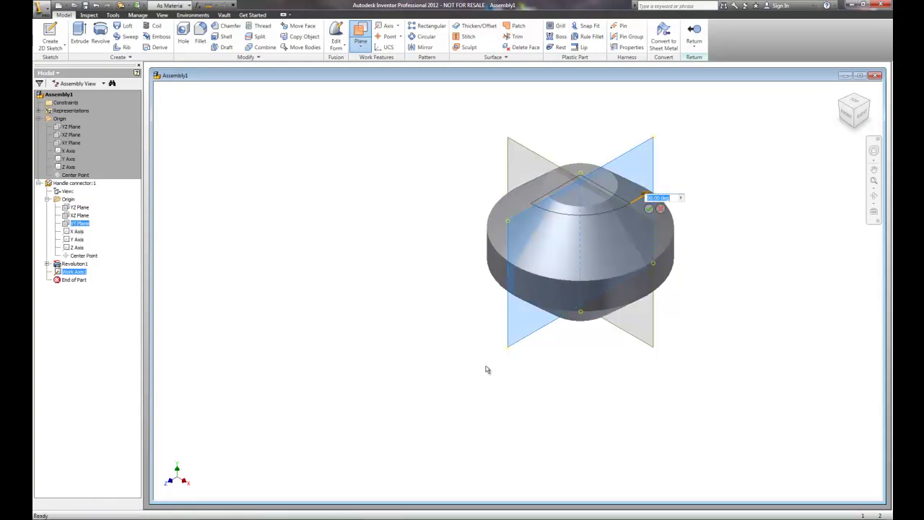
pyautogui.click(635, 202)
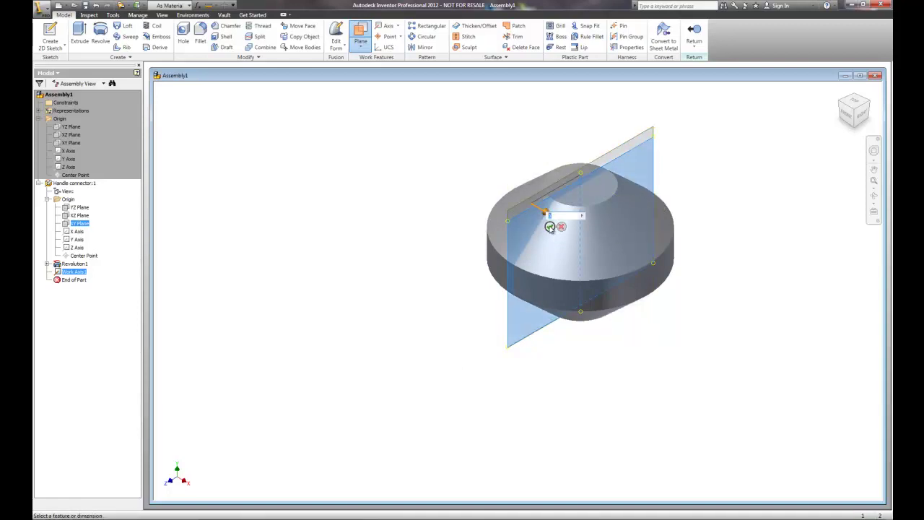
pyautogui.click(550, 227)
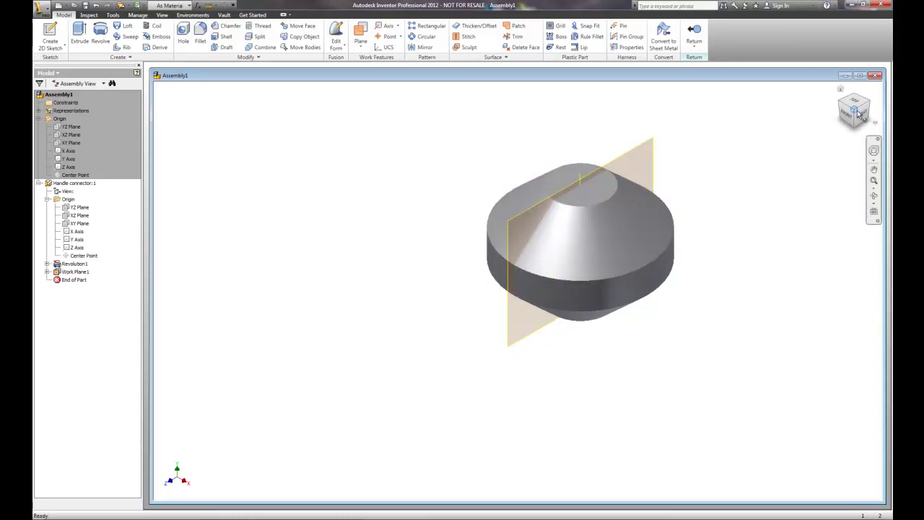
# - Start a new sketch on the vertical work plane through the revolved body's axis
pyautogui.moveTo(866, 111)
pyautogui.mouseDown()
pyautogui.moveTo(882, 109)
pyautogui.moveTo(173, 108)
pyautogui.moveTo(299, 127)
pyautogui.moveTo(188, 106)
pyautogui.moveTo(830, 498)
pyautogui.moveTo(787, 472)
pyautogui.moveTo(800, 464)
pyautogui.moveTo(747, 469)
pyautogui.moveTo(736, 481)
pyautogui.moveTo(746, 498)
pyautogui.moveTo(714, 493)
pyautogui.moveTo(703, 88)
pyautogui.moveTo(689, 105)
pyautogui.mouseUp()
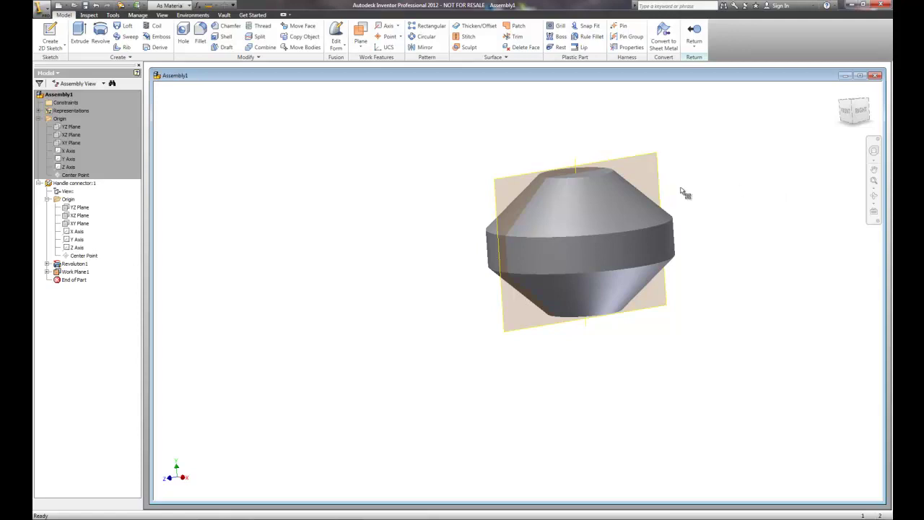
pyautogui.rightClick(512, 178)
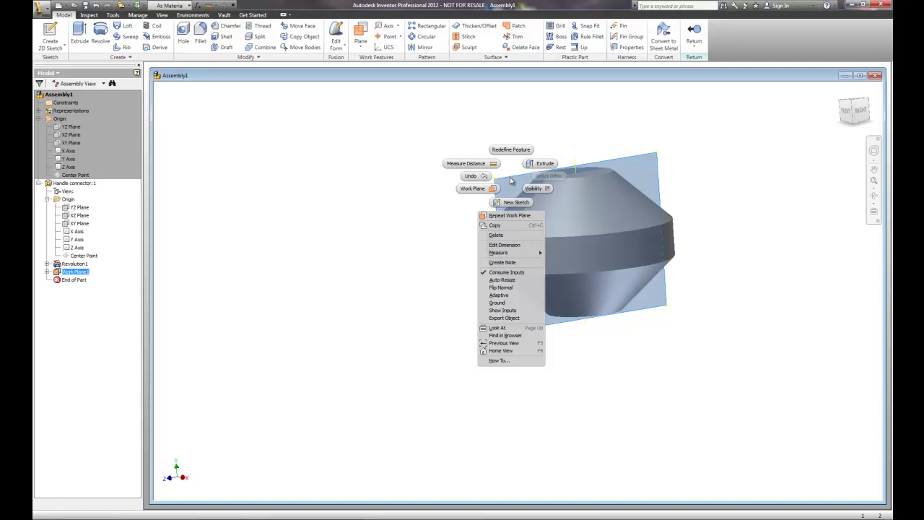
pyautogui.click(511, 181)
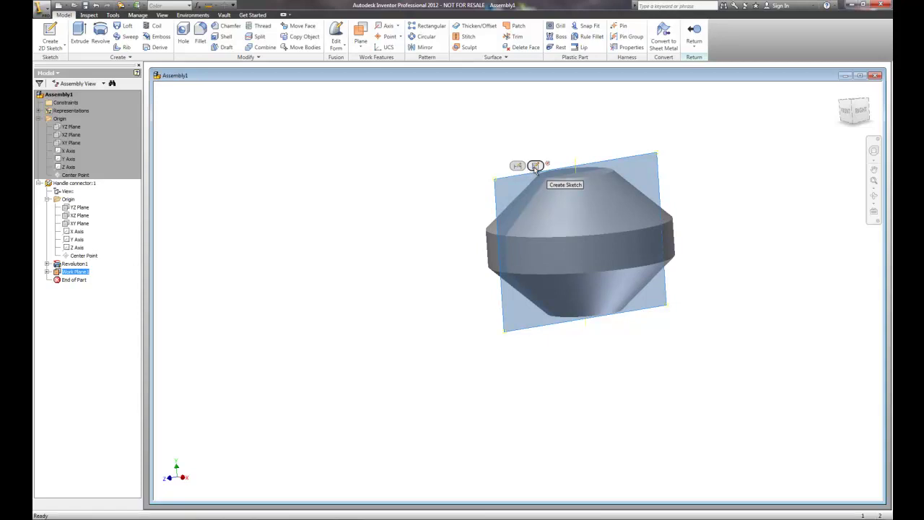
pyautogui.click(534, 167)
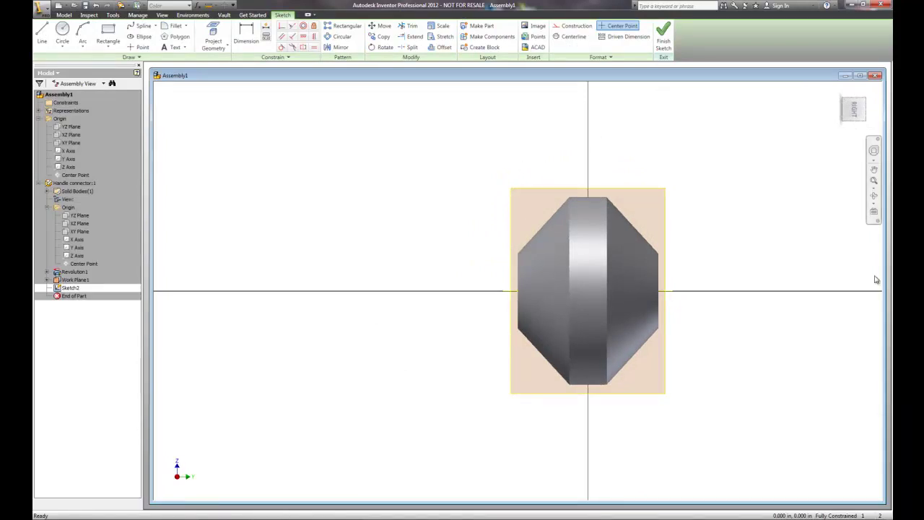
# - Project the upper conical face's silhouette line into the sketch with Project Geometry and finish the sketch
pyautogui.moveTo(854, 108)
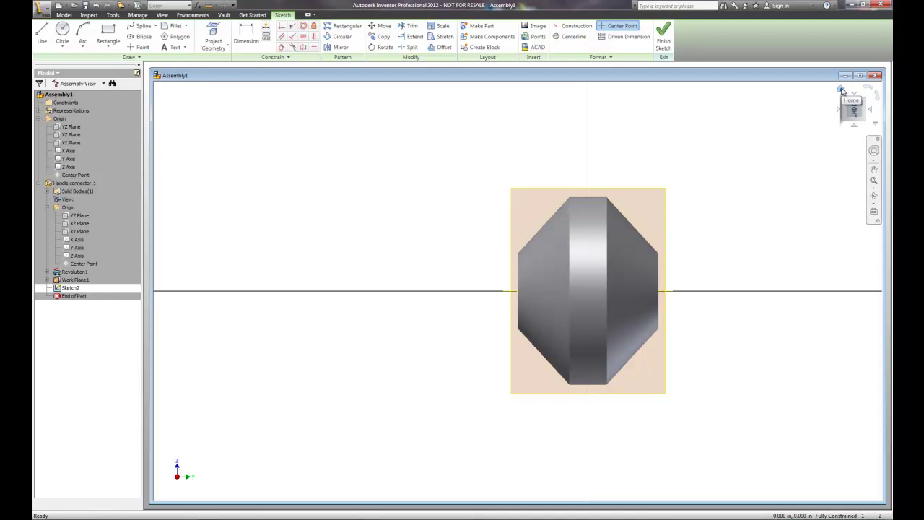
pyautogui.click(841, 89)
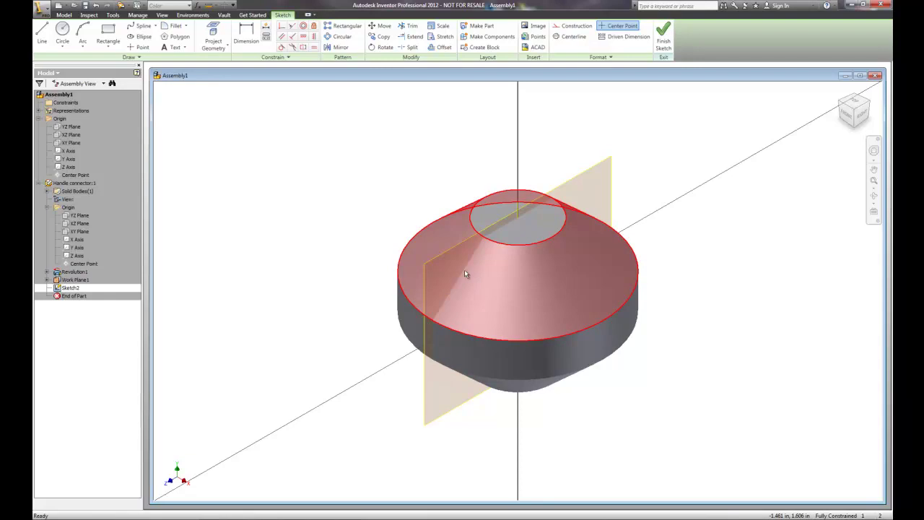
pyautogui.click(213, 29)
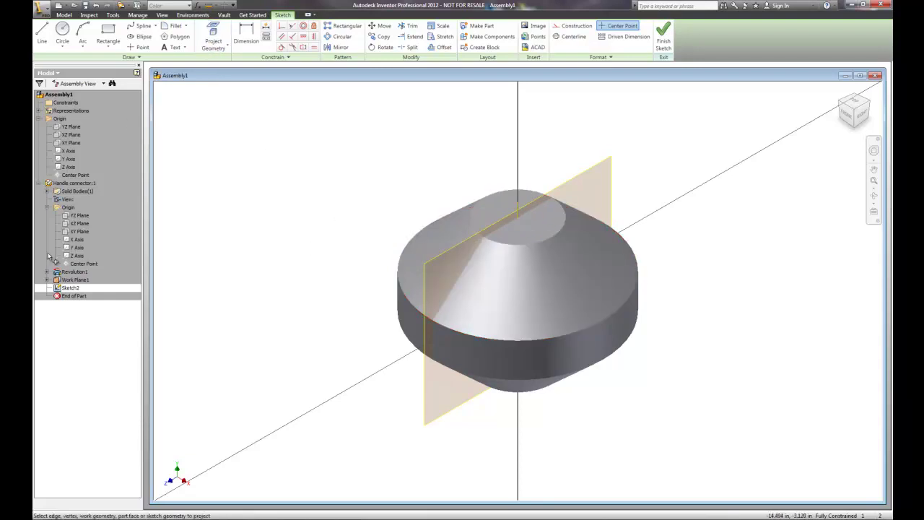
pyautogui.click(460, 277)
pyautogui.scroll(2, 541, 287)
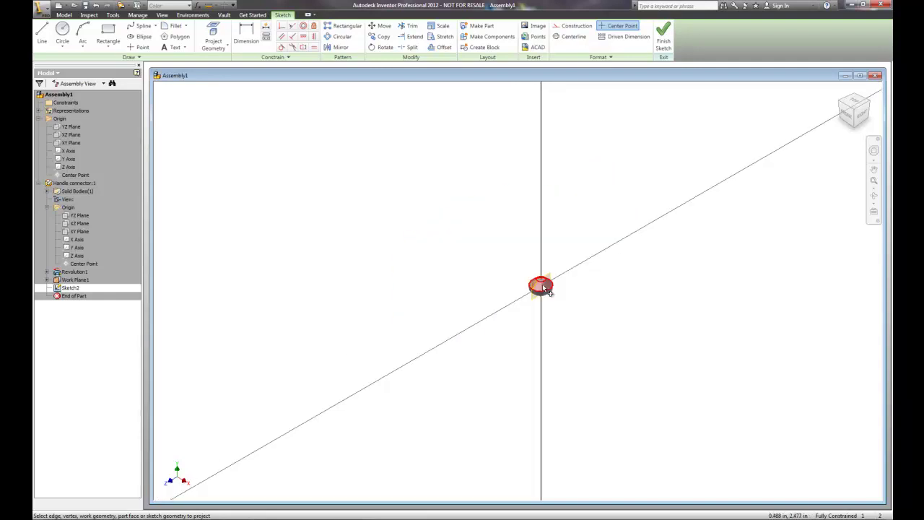
pyautogui.scroll(1, 532, 288)
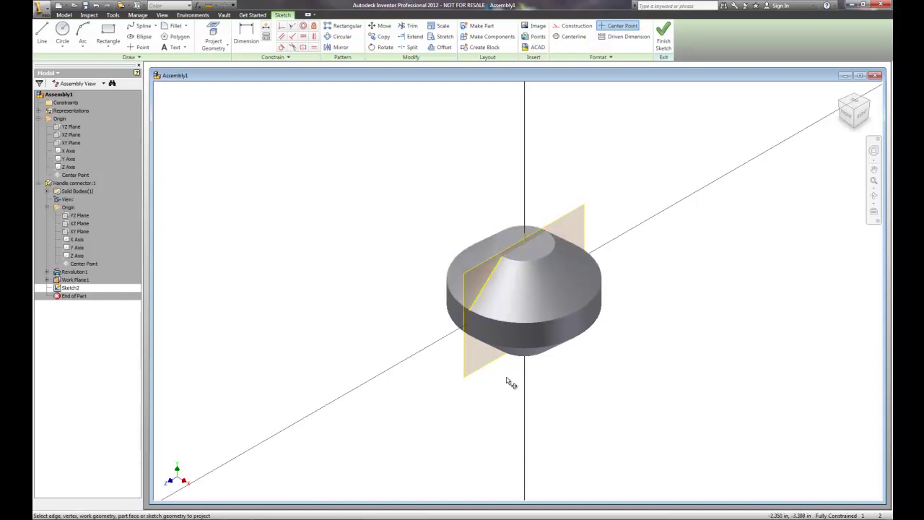
pyautogui.click(663, 32)
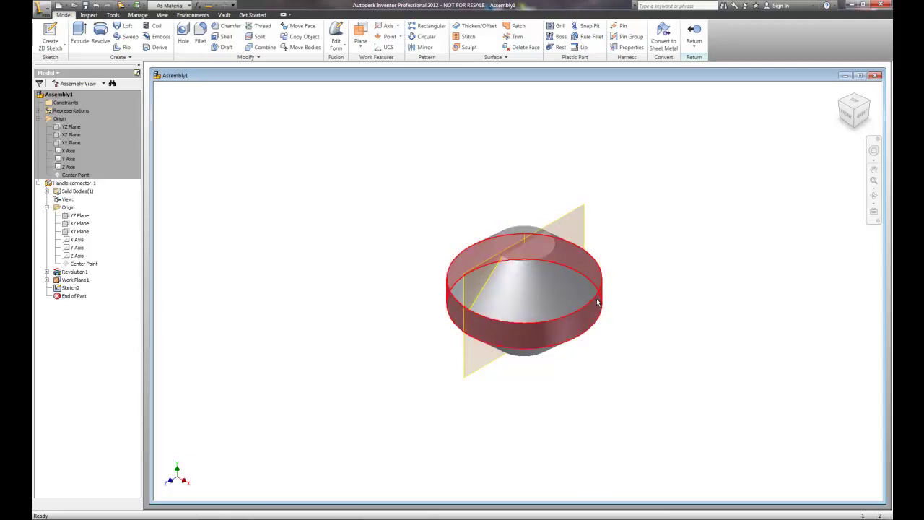
# - Create a work plane through the projected line, tangent to the upper conical face, and flip its normal
pyautogui.click(361, 32)
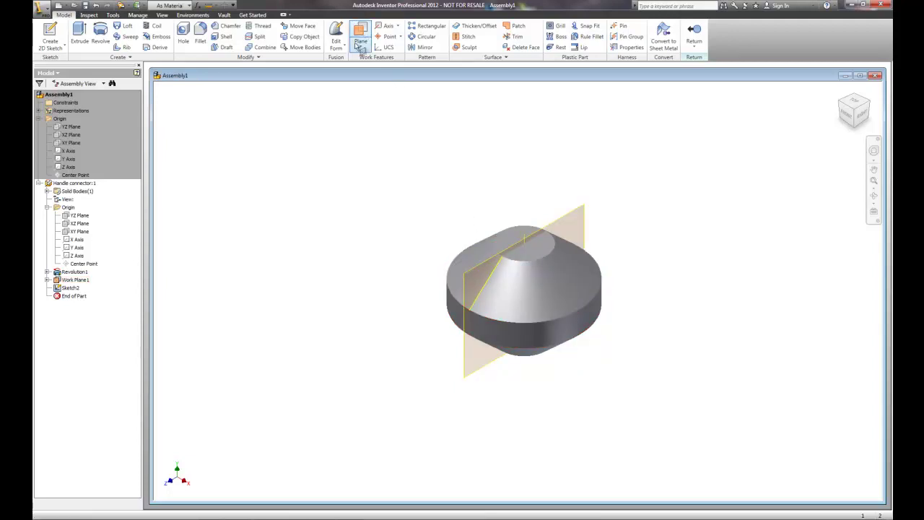
pyautogui.click(487, 285)
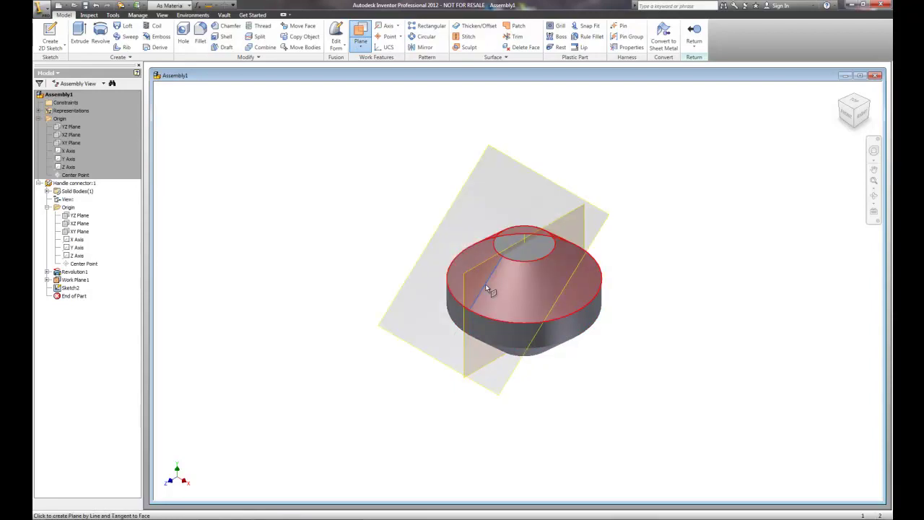
pyautogui.click(591, 285)
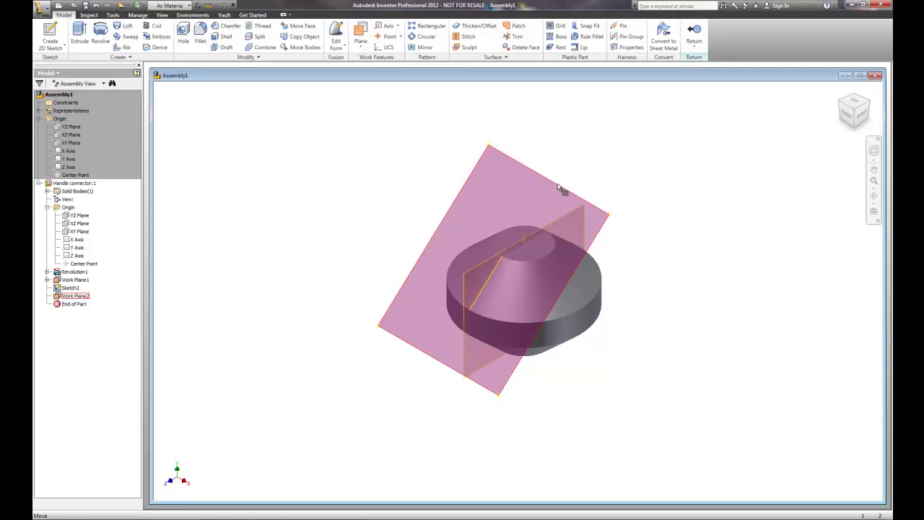
pyautogui.rightClick(559, 188)
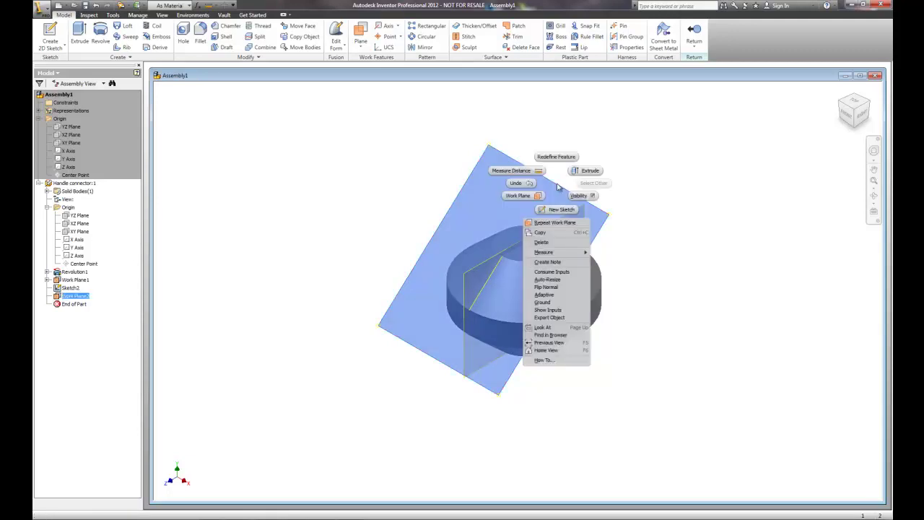
pyautogui.click(553, 288)
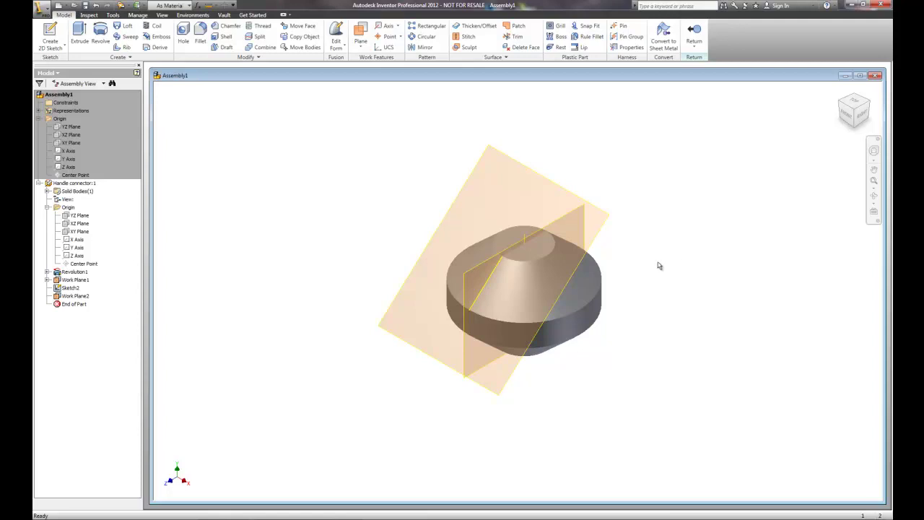
# - Frame the revolved body and its two work planes closely with Zoom Window
pyautogui.scroll(5, 652, 264)
pyautogui.scroll(-4, 651, 264)
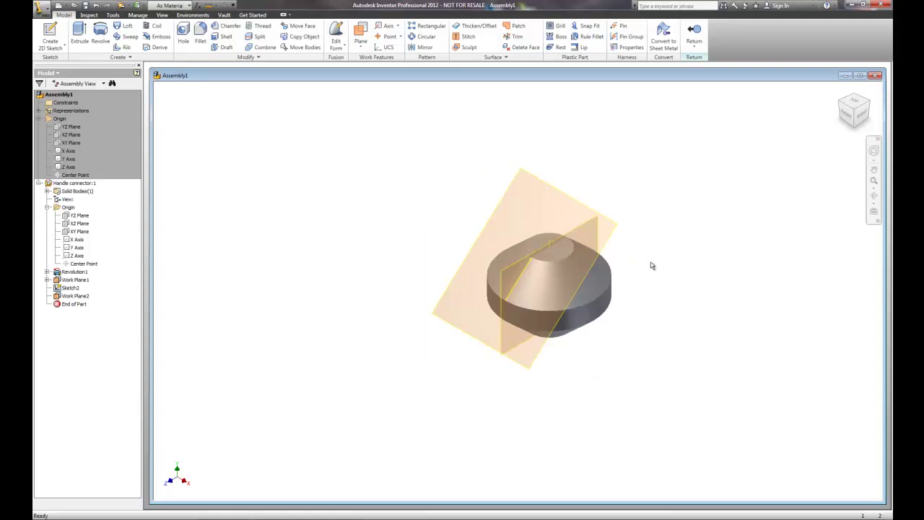
pyautogui.click(874, 189)
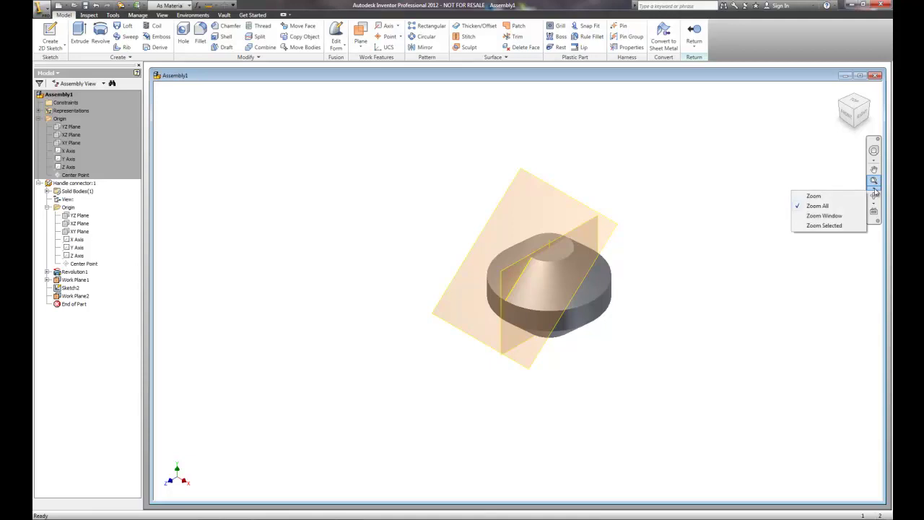
pyautogui.click(823, 216)
pyautogui.moveTo(427, 350); pyautogui.dragTo(396, 367)
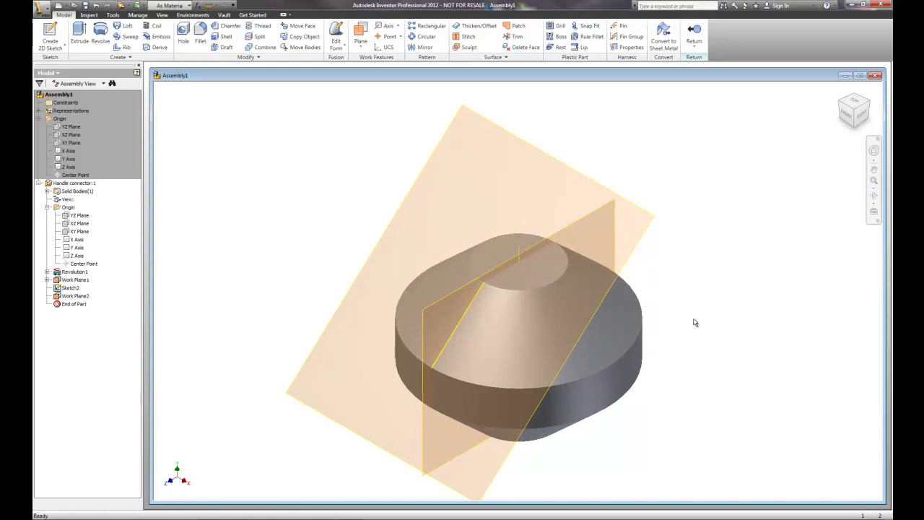
pyautogui.scroll(5, 606, 305)
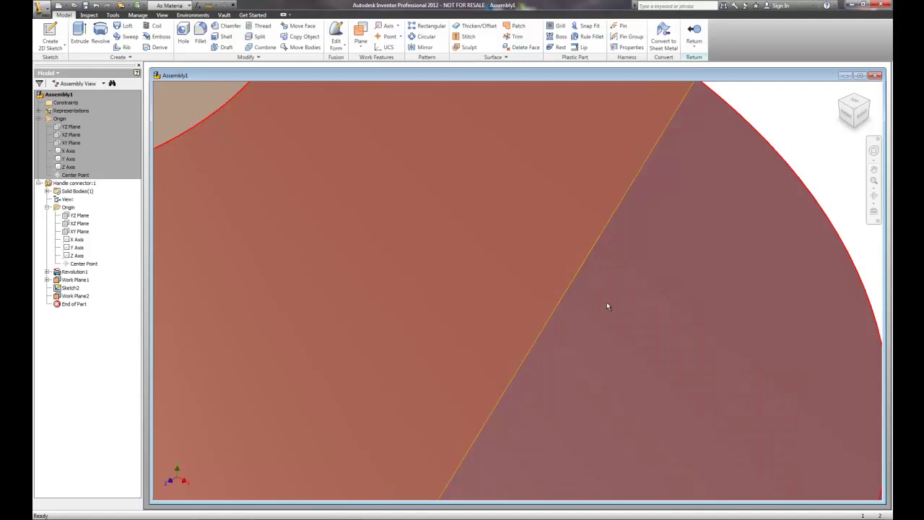
pyautogui.scroll(-6, 607, 305)
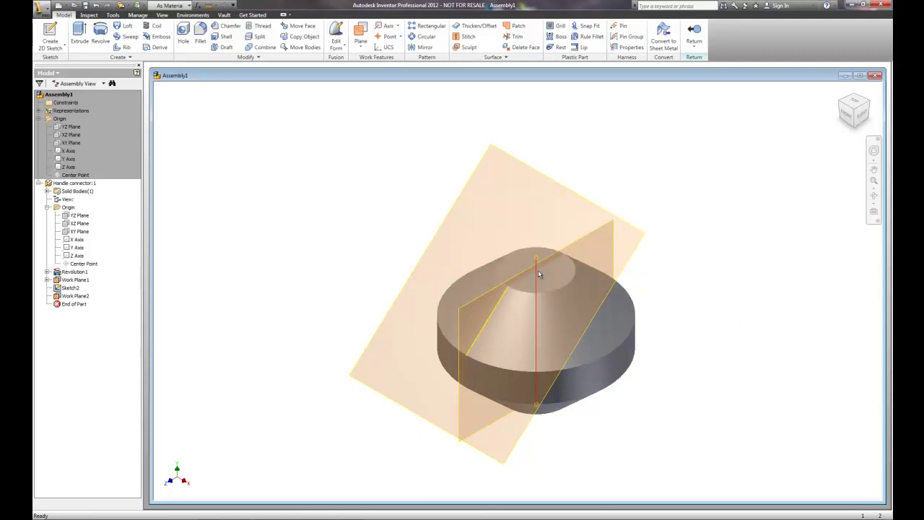
pyautogui.click(854, 103)
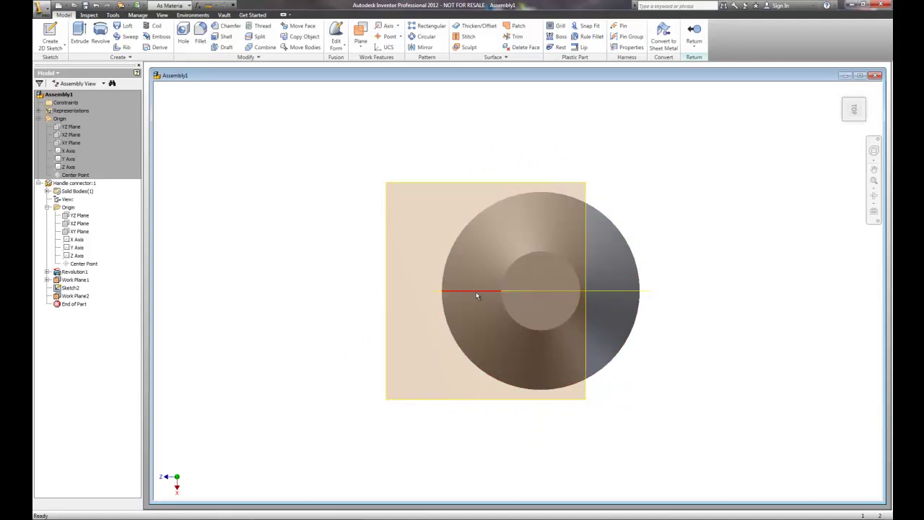
pyautogui.click(476, 291)
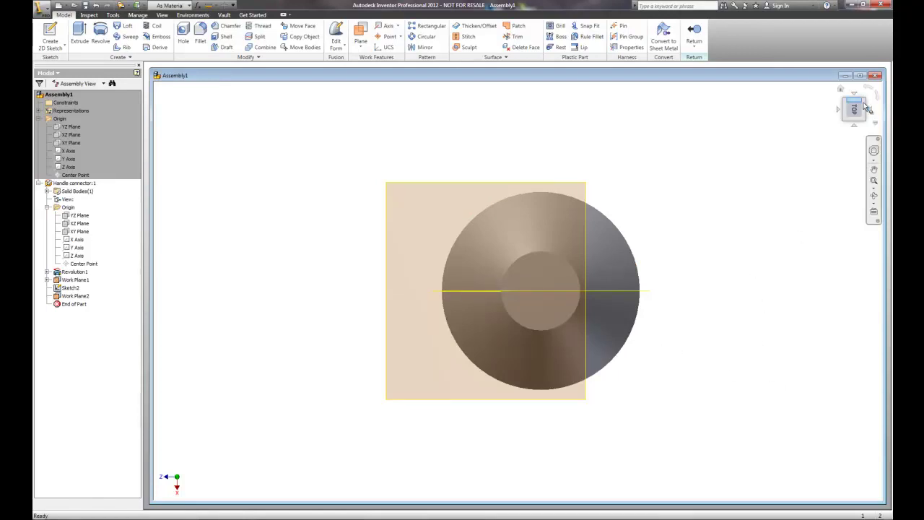
pyautogui.click(841, 89)
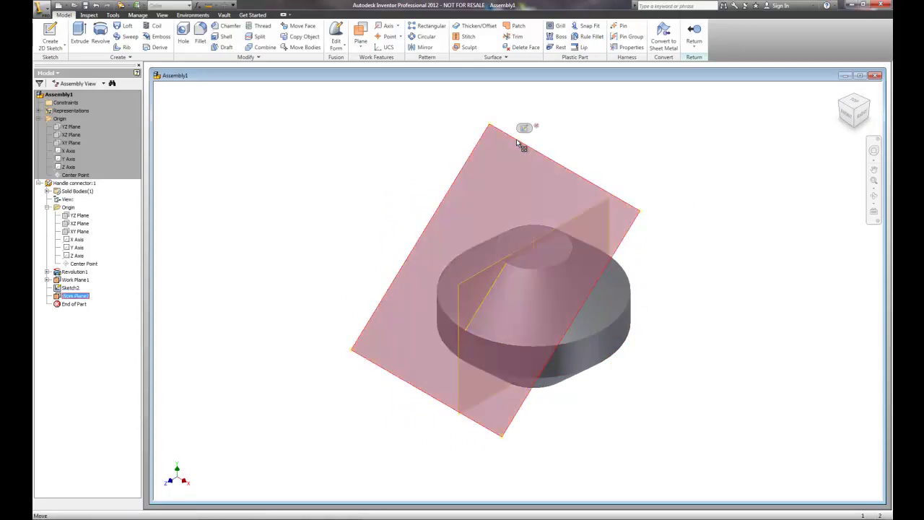
# - Start a new sketch on the inclined work plane tangent to the conical face and project the existing silhouette line into it
pyautogui.click(524, 128)
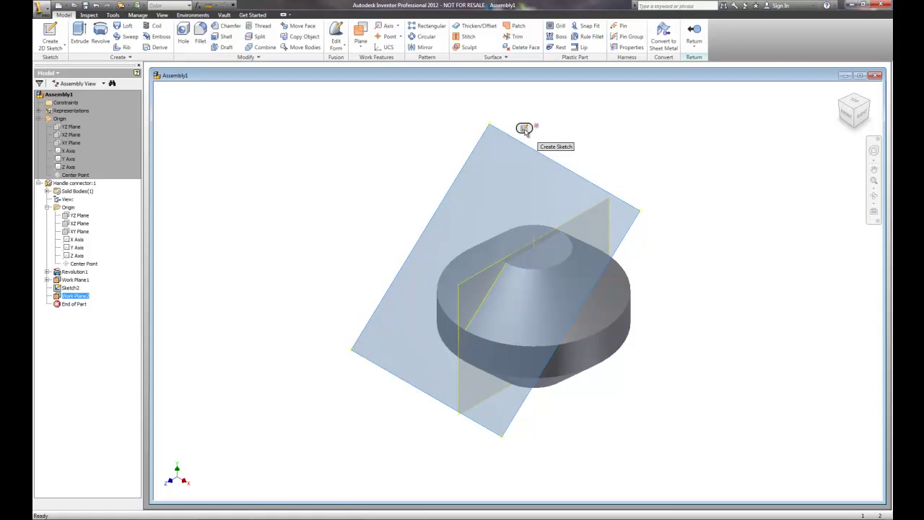
pyautogui.click(524, 128)
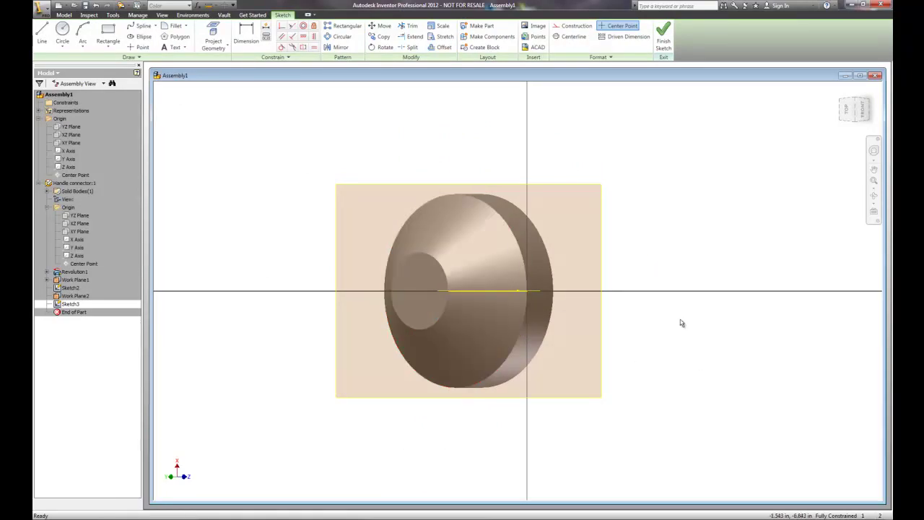
pyautogui.click(213, 32)
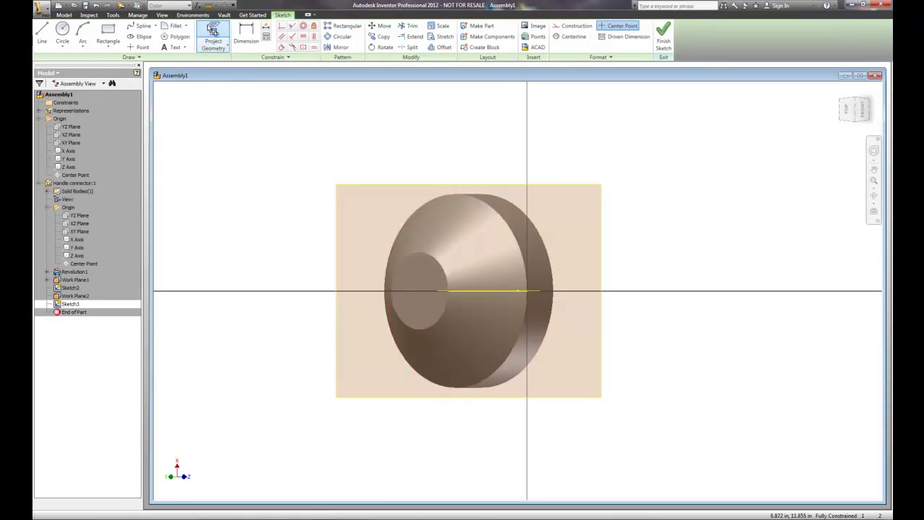
pyautogui.click(480, 290)
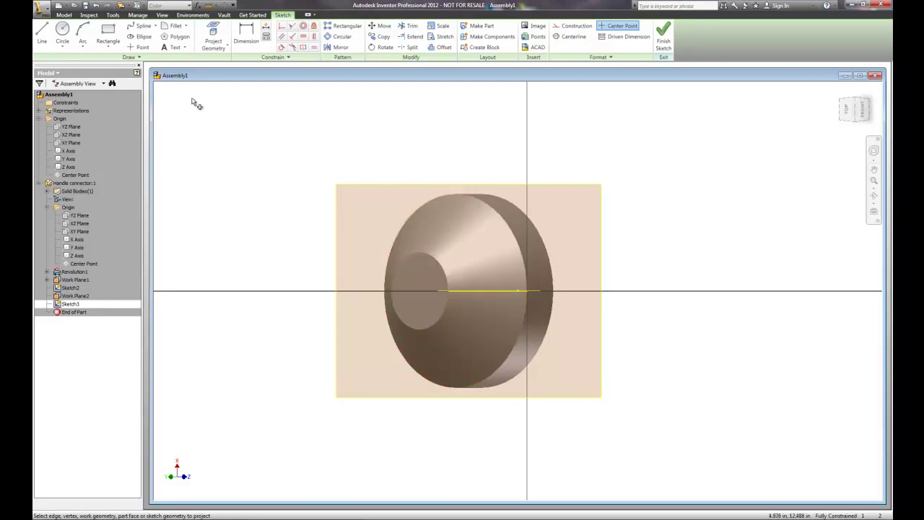